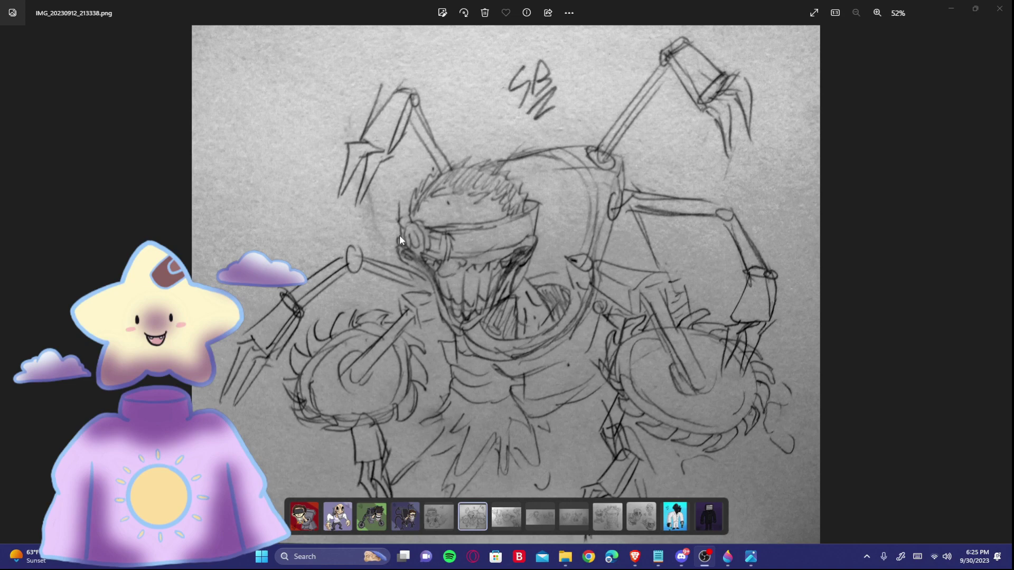
# Move the reference sketch window off the drawing canvas and set the marker colour to black
pyautogui.click(951, 8)
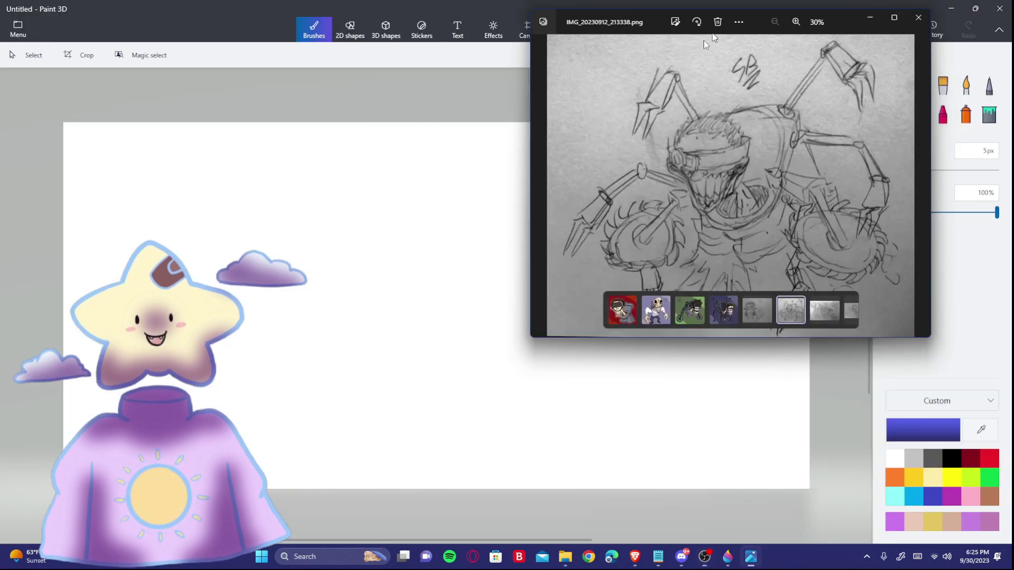
pyautogui.moveTo(0, 233)
pyautogui.mouseDown()
pyautogui.moveTo(0, 221)
pyautogui.moveTo(461, 172)
pyautogui.mouseUp()
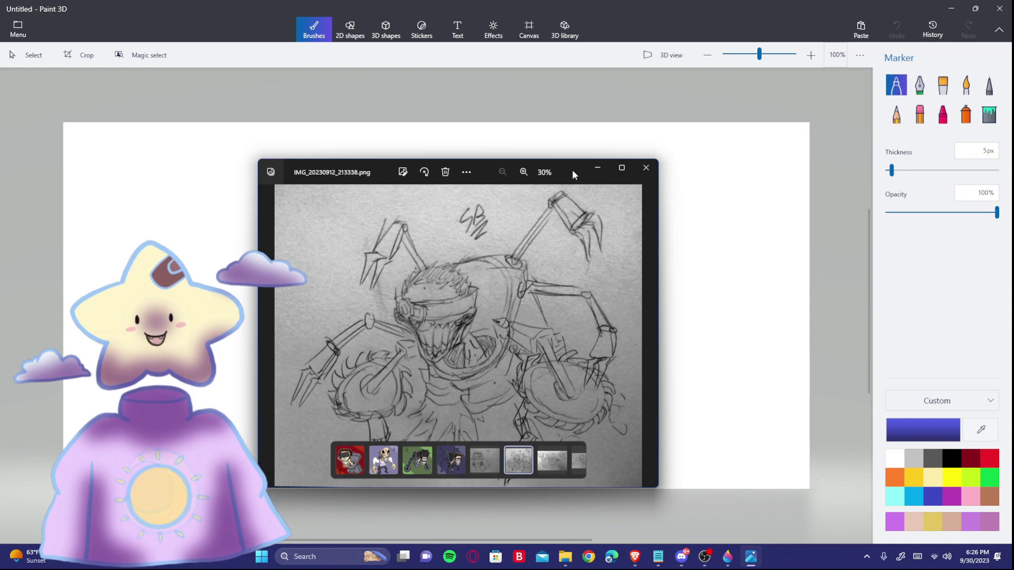
pyautogui.moveTo(572, 169); pyautogui.dragTo(186, 213)
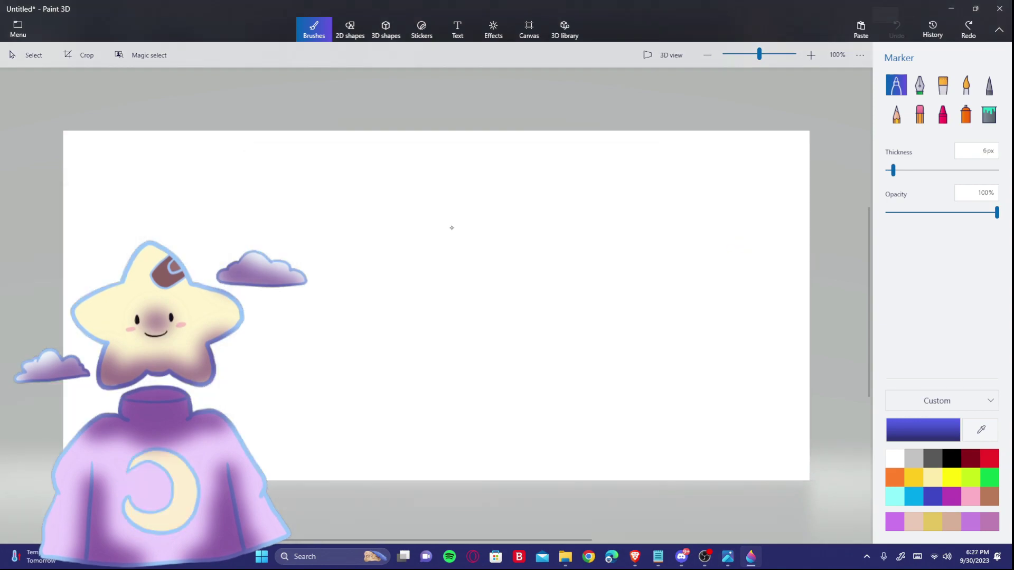
pyautogui.click(952, 458)
pyautogui.moveTo(495, 203)
pyautogui.mouseDown()
pyautogui.moveTo(470, 248)
pyautogui.moveTo(530, 281)
pyautogui.mouseUp()
pyautogui.click(920, 114)
pyautogui.moveTo(467, 239)
pyautogui.mouseDown()
pyautogui.moveTo(468, 267)
pyautogui.moveTo(472, 239)
pyautogui.moveTo(470, 261)
pyautogui.moveTo(501, 257)
pyautogui.moveTo(482, 259)
pyautogui.mouseUp()
pyautogui.moveTo(475, 245)
pyautogui.mouseDown()
pyautogui.moveTo(545, 225)
pyautogui.moveTo(539, 251)
pyautogui.moveTo(551, 249)
pyautogui.moveTo(462, 243)
pyautogui.moveTo(459, 262)
pyautogui.moveTo(512, 269)
pyautogui.moveTo(520, 258)
pyautogui.moveTo(523, 269)
pyautogui.mouseUp()
pyautogui.click(920, 114)
pyautogui.click(895, 84)
pyautogui.moveTo(520, 265); pyautogui.dragTo(543, 255)
pyautogui.moveTo(554, 246)
pyautogui.mouseDown()
pyautogui.moveTo(560, 263)
pyautogui.moveTo(534, 313)
pyautogui.mouseUp()
pyautogui.hotkey('ctrl', 'z')
pyautogui.moveTo(465, 262)
pyautogui.mouseDown()
pyautogui.moveTo(493, 318)
pyautogui.moveTo(523, 318)
pyautogui.mouseUp()
pyautogui.moveTo(521, 318); pyautogui.dragTo(556, 290)
pyautogui.click(897, 29)
pyautogui.click(920, 114)
pyautogui.click(896, 85)
pyautogui.moveTo(544, 261)
pyautogui.mouseDown()
pyautogui.moveTo(475, 277)
pyautogui.moveTo(503, 269)
pyautogui.moveTo(489, 308)
pyautogui.mouseUp()
pyautogui.moveTo(463, 276)
pyautogui.mouseDown()
pyautogui.moveTo(509, 317)
pyautogui.moveTo(564, 254)
pyautogui.moveTo(467, 270)
pyautogui.mouseUp()
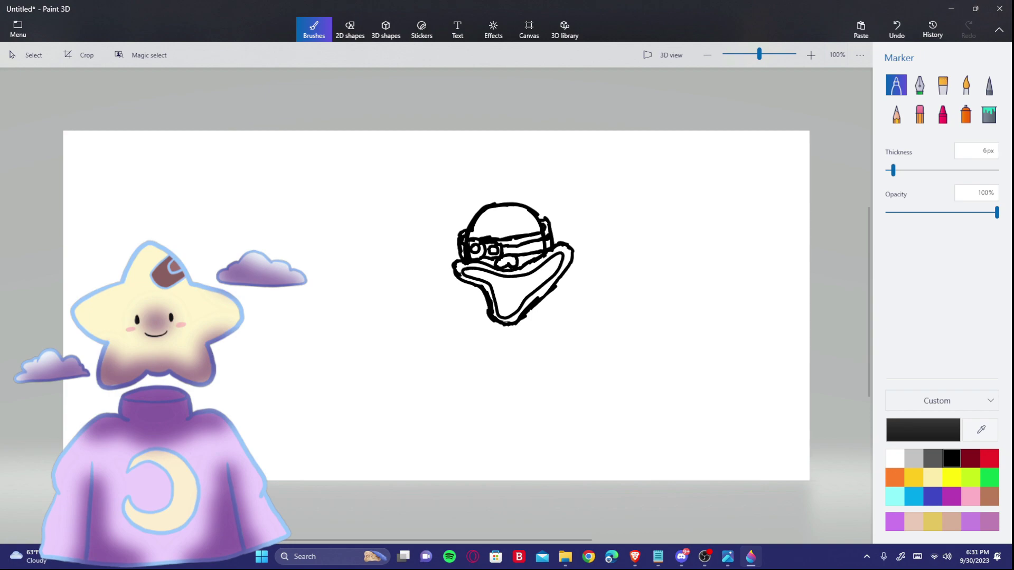
pyautogui.click(896, 29)
pyautogui.click(897, 29)
pyautogui.click(919, 114)
pyautogui.click(896, 85)
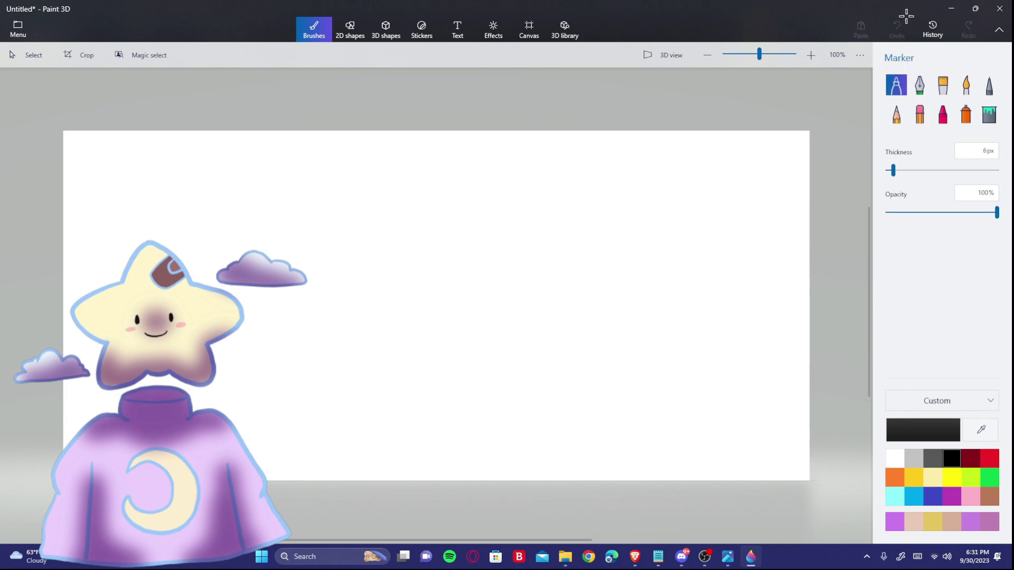
# Draw a large round head outline near the middle of the canvas with the black 6 px marker
pyautogui.moveTo(429, 223); pyautogui.dragTo(450, 310)
pyautogui.moveTo(401, 255); pyautogui.dragTo(492, 307)
pyautogui.moveTo(422, 312); pyautogui.dragTo(504, 305)
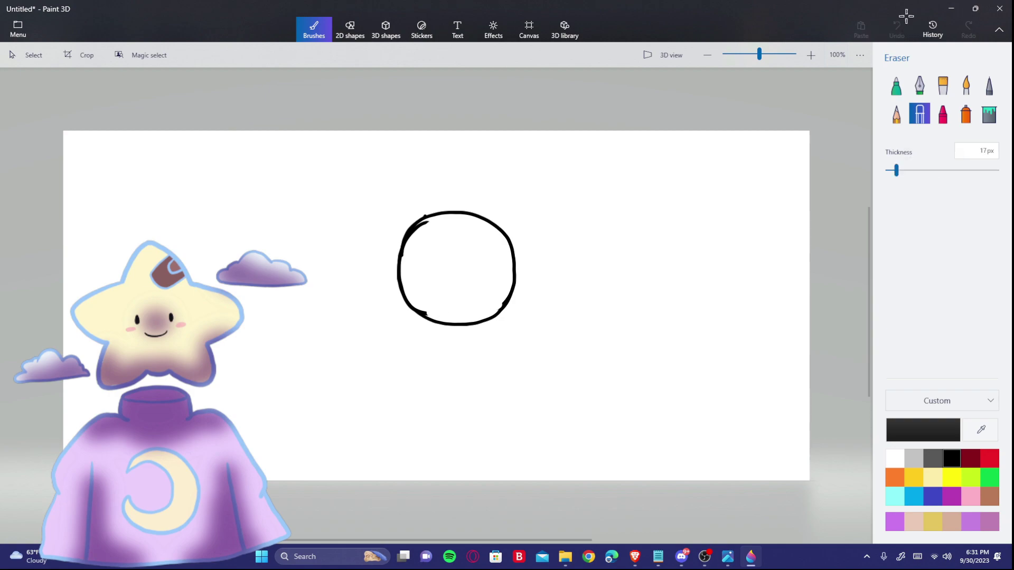
# Draw a protruding goggle lens on the head's left side with a strap wrapping across to a buckle on the right
pyautogui.moveTo(419, 258); pyautogui.dragTo(418, 285)
pyautogui.click(907, 18)
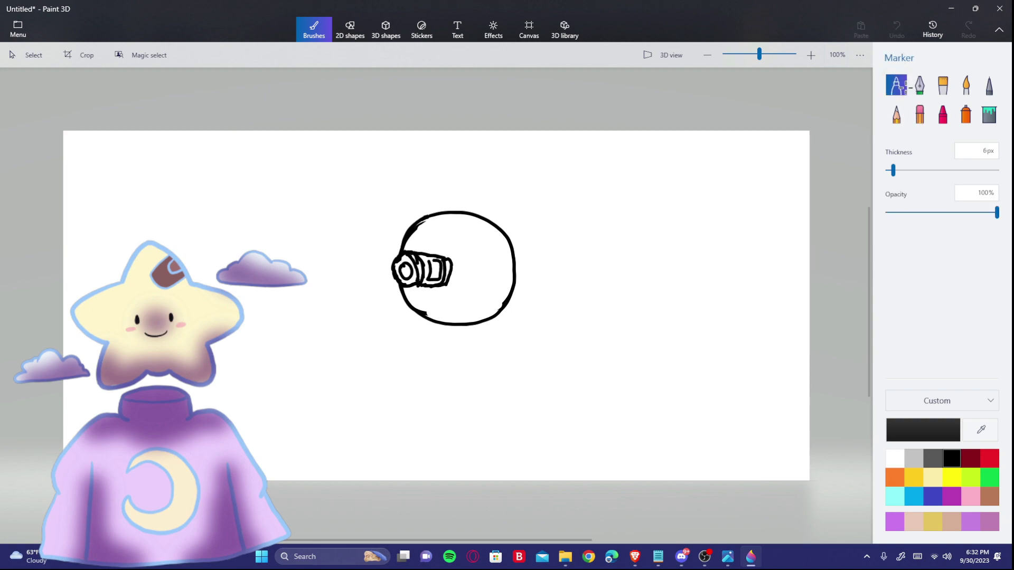
pyautogui.moveTo(425, 254); pyautogui.dragTo(508, 241)
pyautogui.moveTo(451, 265); pyautogui.dragTo(501, 257)
pyautogui.moveTo(496, 227); pyautogui.dragTo(518, 258)
pyautogui.moveTo(443, 285); pyautogui.dragTo(502, 274)
pyautogui.moveTo(517, 233); pyautogui.dragTo(522, 268)
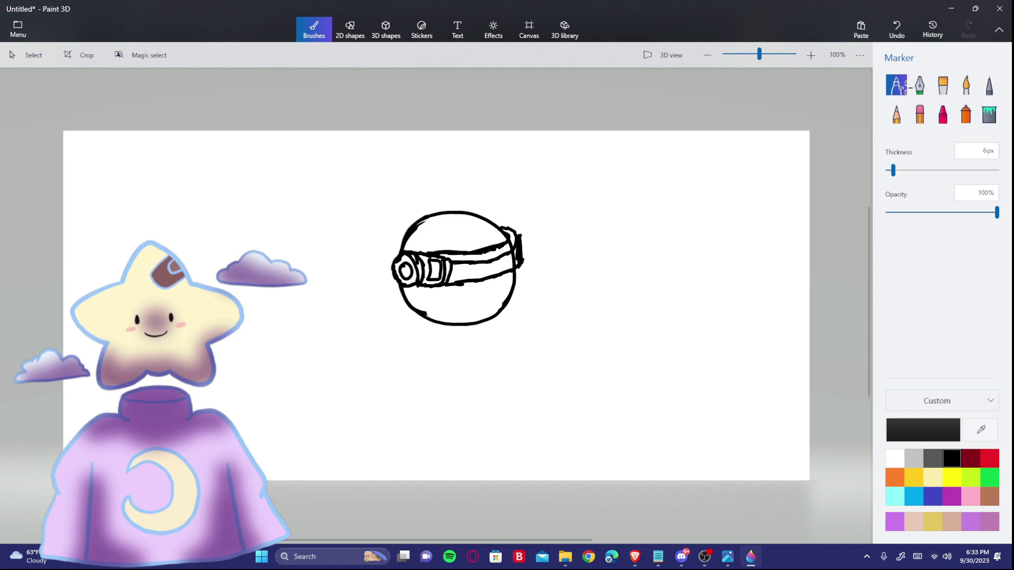
# Draw the upper lip under the goggles and the outline of a wide grinning jaw tapering to a pointed chin
pyautogui.moveTo(446, 288)
pyautogui.mouseDown()
pyautogui.moveTo(512, 281)
pyautogui.moveTo(522, 297)
pyautogui.mouseUp()
pyautogui.hotkey('ctrl', 'z')
pyautogui.hotkey('ctrl', 'z')
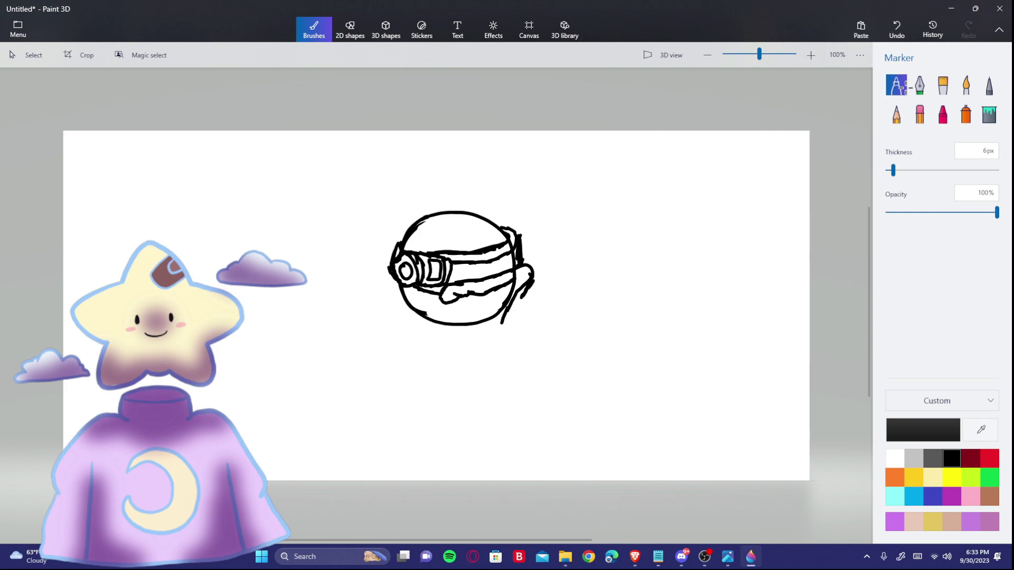
pyautogui.moveTo(390, 275); pyautogui.dragTo(381, 289)
pyautogui.moveTo(381, 286); pyautogui.dragTo(423, 338)
pyautogui.moveTo(419, 331)
pyautogui.mouseDown()
pyautogui.moveTo(430, 371)
pyautogui.moveTo(453, 378)
pyautogui.mouseUp()
pyautogui.moveTo(461, 372); pyautogui.dragTo(483, 346)
# Erase the leftover head circle and stray lines inside the mouth and around the cheeks
pyautogui.click(919, 114)
pyautogui.moveTo(531, 284); pyautogui.dragTo(521, 298)
pyautogui.moveTo(511, 290)
pyautogui.mouseDown()
pyautogui.moveTo(460, 323)
pyautogui.moveTo(470, 295)
pyautogui.mouseUp()
pyautogui.moveTo(402, 291)
pyautogui.mouseDown()
pyautogui.moveTo(439, 322)
pyautogui.moveTo(441, 295)
pyautogui.mouseUp()
pyautogui.moveTo(441, 324); pyautogui.dragTo(460, 324)
# Draw the inner lip line, teeth and black mouth corners, and scribble short spiky hair on top of the head
pyautogui.click(896, 85)
pyautogui.moveTo(389, 281)
pyautogui.mouseDown()
pyautogui.moveTo(441, 371)
pyautogui.moveTo(507, 299)
pyautogui.moveTo(467, 291)
pyautogui.moveTo(448, 332)
pyautogui.moveTo(418, 291)
pyautogui.moveTo(463, 334)
pyautogui.moveTo(448, 358)
pyautogui.mouseUp()
pyautogui.moveTo(452, 333); pyautogui.dragTo(454, 347)
pyautogui.moveTo(489, 296)
pyautogui.mouseDown()
pyautogui.moveTo(488, 320)
pyautogui.moveTo(520, 278)
pyautogui.mouseUp()
pyautogui.moveTo(397, 285); pyautogui.dragTo(415, 302)
pyautogui.moveTo(418, 231)
pyautogui.mouseDown()
pyautogui.moveTo(478, 212)
pyautogui.moveTo(492, 219)
pyautogui.mouseUp()
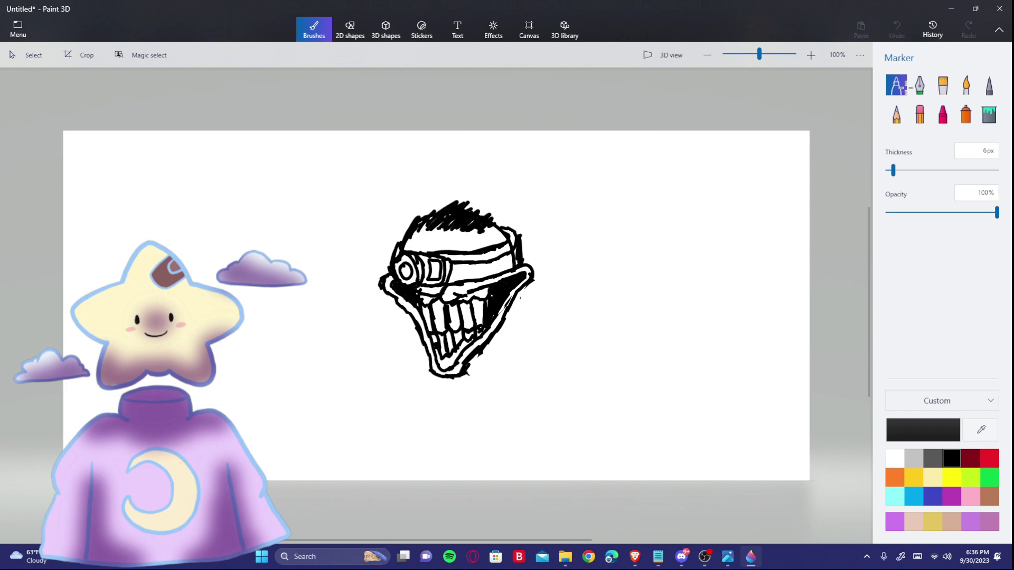
# Draw the neck opening beside the jaw and fill the areas on both sides of the neck with black
pyautogui.moveTo(512, 308); pyautogui.dragTo(530, 351)
pyautogui.moveTo(499, 333); pyautogui.dragTo(505, 363)
pyautogui.moveTo(549, 337); pyautogui.dragTo(512, 309)
pyautogui.moveTo(497, 364)
pyautogui.mouseDown()
pyautogui.moveTo(469, 363)
pyautogui.moveTo(455, 388)
pyautogui.moveTo(565, 360)
pyautogui.moveTo(456, 381)
pyautogui.mouseUp()
pyautogui.click(988, 114)
pyautogui.click(541, 322)
pyautogui.click(489, 349)
pyautogui.click(896, 85)
pyautogui.click(896, 29)
# Draw the collar rim curving from under the chin around the neck opening and up behind the head
pyautogui.moveTo(555, 347); pyautogui.dragTo(568, 338)
pyautogui.moveTo(520, 294); pyautogui.dragTo(545, 288)
pyautogui.moveTo(567, 342)
pyautogui.mouseDown()
pyautogui.moveTo(579, 331)
pyautogui.moveTo(586, 276)
pyautogui.moveTo(545, 199)
pyautogui.mouseUp()
pyautogui.moveTo(559, 203); pyautogui.dragTo(490, 217)
# Add a second contour along the collar's outer right edge with a small pointed bolt and crease lines
pyautogui.moveTo(510, 194)
pyautogui.mouseDown()
pyautogui.moveTo(556, 189)
pyautogui.moveTo(570, 200)
pyautogui.mouseUp()
pyautogui.moveTo(572, 202); pyautogui.dragTo(587, 262)
pyautogui.moveTo(548, 290)
pyautogui.mouseDown()
pyautogui.moveTo(589, 301)
pyautogui.moveTo(573, 333)
pyautogui.mouseUp()
pyautogui.click(897, 29)
pyautogui.click(897, 29)
pyautogui.moveTo(570, 287); pyautogui.dragTo(582, 321)
pyautogui.moveTo(594, 281); pyautogui.dragTo(590, 278)
# Draw the shoulder frame with two oval joints behind the collar, and the layered torso bands below it
pyautogui.moveTo(520, 187)
pyautogui.mouseDown()
pyautogui.moveTo(590, 184)
pyautogui.moveTo(502, 206)
pyautogui.moveTo(561, 202)
pyautogui.moveTo(570, 181)
pyautogui.moveTo(631, 215)
pyautogui.moveTo(622, 273)
pyautogui.mouseUp()
pyautogui.moveTo(466, 388); pyautogui.dragTo(564, 376)
pyautogui.moveTo(501, 406)
pyautogui.mouseDown()
pyautogui.moveTo(527, 427)
pyautogui.moveTo(593, 392)
pyautogui.mouseUp()
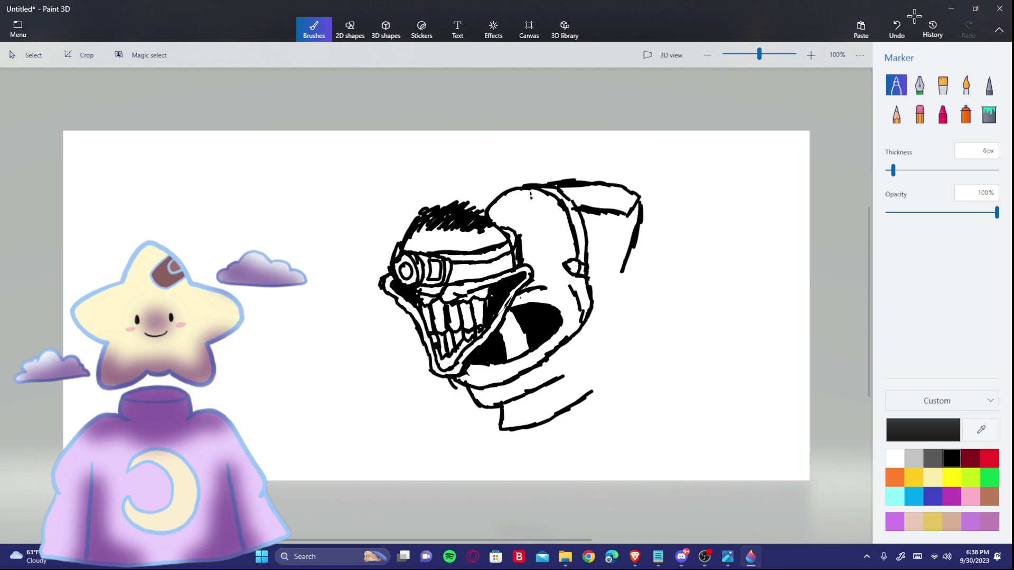
pyautogui.moveTo(632, 341); pyautogui.dragTo(555, 412)
pyautogui.moveTo(623, 260); pyautogui.dragTo(593, 318)
pyautogui.moveTo(629, 217); pyautogui.dragTo(591, 296)
pyautogui.moveTo(626, 190); pyautogui.dragTo(602, 197)
# Draw the upper-left mechanical arm rising from behind the hair, with an elbow joint, forearm and hanging claws
pyautogui.moveTo(446, 205)
pyautogui.mouseDown()
pyautogui.moveTo(402, 149)
pyautogui.moveTo(432, 207)
pyautogui.mouseUp()
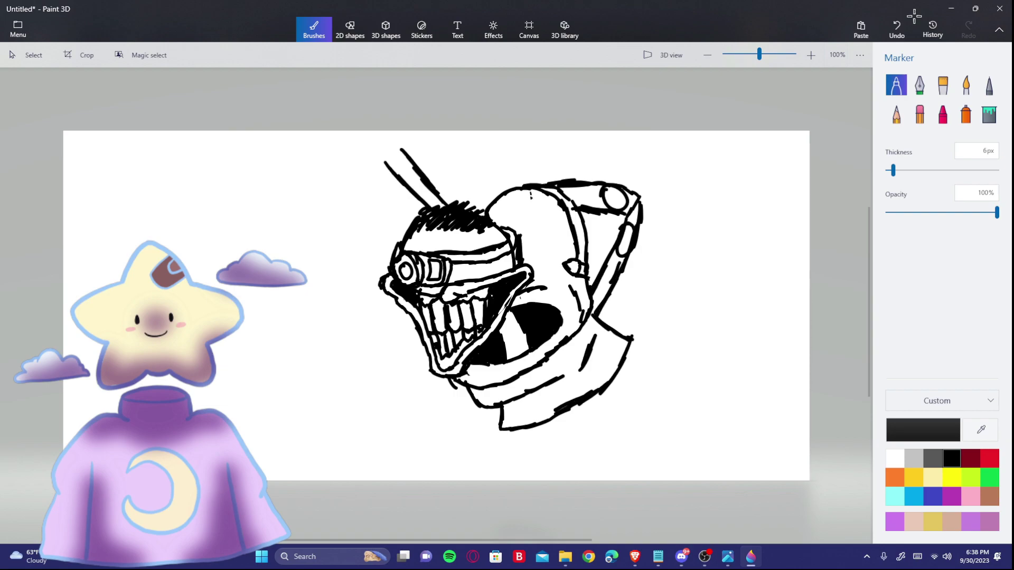
pyautogui.moveTo(395, 137); pyautogui.dragTo(398, 155)
pyautogui.moveTo(389, 153); pyautogui.dragTo(384, 198)
pyautogui.moveTo(398, 135)
pyautogui.mouseDown()
pyautogui.moveTo(378, 137)
pyautogui.moveTo(351, 211)
pyautogui.moveTo(383, 216)
pyautogui.mouseUp()
pyautogui.moveTo(397, 157)
pyautogui.mouseDown()
pyautogui.moveTo(383, 219)
pyautogui.moveTo(391, 202)
pyautogui.moveTo(328, 225)
pyautogui.mouseUp()
pyautogui.moveTo(329, 225); pyautogui.dragTo(340, 275)
pyautogui.moveTo(341, 272); pyautogui.dragTo(372, 217)
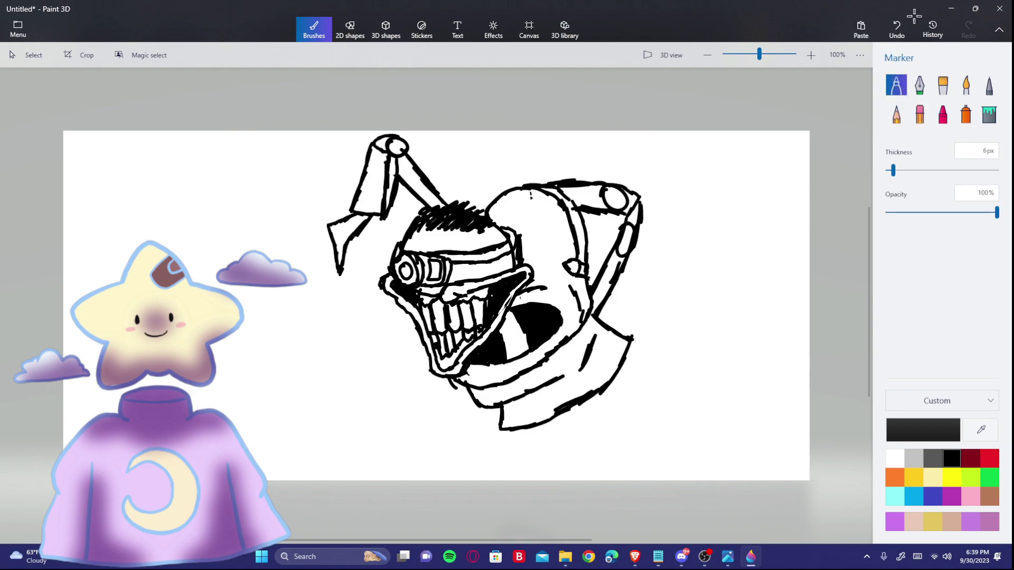
pyautogui.moveTo(419, 334)
pyautogui.mouseDown()
pyautogui.moveTo(390, 332)
pyautogui.moveTo(427, 353)
pyautogui.mouseUp()
pyautogui.moveTo(407, 357); pyautogui.dragTo(430, 374)
pyautogui.moveTo(391, 334)
pyautogui.mouseDown()
pyautogui.moveTo(392, 370)
pyautogui.moveTo(409, 375)
pyautogui.mouseUp()
pyautogui.click(897, 29)
pyautogui.click(915, 17)
pyautogui.click(914, 17)
pyautogui.click(914, 16)
pyautogui.click(915, 16)
# Draw a mounting bracket beside the jaw with a diagonal bar leading down to a round saw disc and hub
pyautogui.moveTo(387, 329); pyautogui.dragTo(402, 357)
pyautogui.moveTo(390, 337)
pyautogui.mouseDown()
pyautogui.moveTo(409, 363)
pyautogui.moveTo(425, 347)
pyautogui.mouseUp()
pyautogui.moveTo(408, 364)
pyautogui.mouseDown()
pyautogui.moveTo(428, 361)
pyautogui.moveTo(402, 353)
pyautogui.moveTo(344, 405)
pyautogui.mouseUp()
pyautogui.moveTo(396, 358)
pyautogui.mouseDown()
pyautogui.moveTo(358, 408)
pyautogui.moveTo(320, 429)
pyautogui.moveTo(362, 444)
pyautogui.mouseUp()
pyautogui.moveTo(343, 427); pyautogui.dragTo(336, 447)
pyautogui.moveTo(370, 369)
pyautogui.mouseDown()
pyautogui.moveTo(306, 386)
pyautogui.moveTo(368, 468)
pyautogui.mouseUp()
pyautogui.moveTo(381, 385)
pyautogui.mouseDown()
pyautogui.moveTo(385, 458)
pyautogui.moveTo(368, 469)
pyautogui.mouseUp()
# Draw curved teeth around the left saw disc, blacken its hub and add inner contour lines
pyautogui.moveTo(319, 374); pyautogui.dragTo(342, 352)
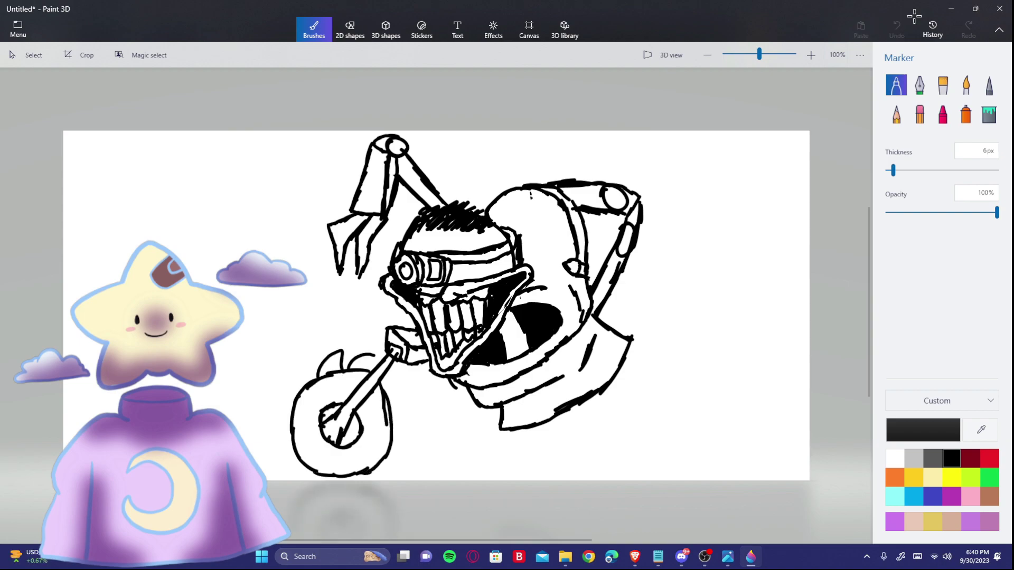
pyautogui.moveTo(381, 381); pyautogui.dragTo(410, 410)
pyautogui.moveTo(393, 401); pyautogui.dragTo(389, 474)
pyautogui.moveTo(311, 470); pyautogui.dragTo(292, 479)
pyautogui.moveTo(294, 454)
pyautogui.mouseDown()
pyautogui.moveTo(270, 448)
pyautogui.moveTo(268, 410)
pyautogui.mouseUp()
pyautogui.moveTo(312, 376); pyautogui.dragTo(302, 358)
pyautogui.moveTo(325, 412); pyautogui.dragTo(357, 443)
pyautogui.moveTo(320, 385); pyautogui.dragTo(307, 443)
pyautogui.moveTo(369, 444); pyautogui.dragTo(381, 456)
# Draw the lower-left mechanical arm above the saw, with an elbow joint, wrist joint, forearm and claw fingers
pyautogui.moveTo(396, 314); pyautogui.dragTo(411, 316)
pyautogui.moveTo(325, 312)
pyautogui.mouseDown()
pyautogui.moveTo(399, 311)
pyautogui.moveTo(414, 327)
pyautogui.mouseUp()
pyautogui.moveTo(328, 292)
pyautogui.mouseDown()
pyautogui.moveTo(320, 309)
pyautogui.moveTo(343, 314)
pyautogui.mouseUp()
pyautogui.moveTo(321, 301); pyautogui.dragTo(259, 339)
pyautogui.moveTo(328, 321); pyautogui.dragTo(245, 394)
pyautogui.moveTo(268, 356)
pyautogui.mouseDown()
pyautogui.moveTo(249, 394)
pyautogui.moveTo(216, 411)
pyautogui.mouseUp()
pyautogui.moveTo(241, 393)
pyautogui.mouseDown()
pyautogui.moveTo(224, 417)
pyautogui.moveTo(232, 422)
pyautogui.mouseUp()
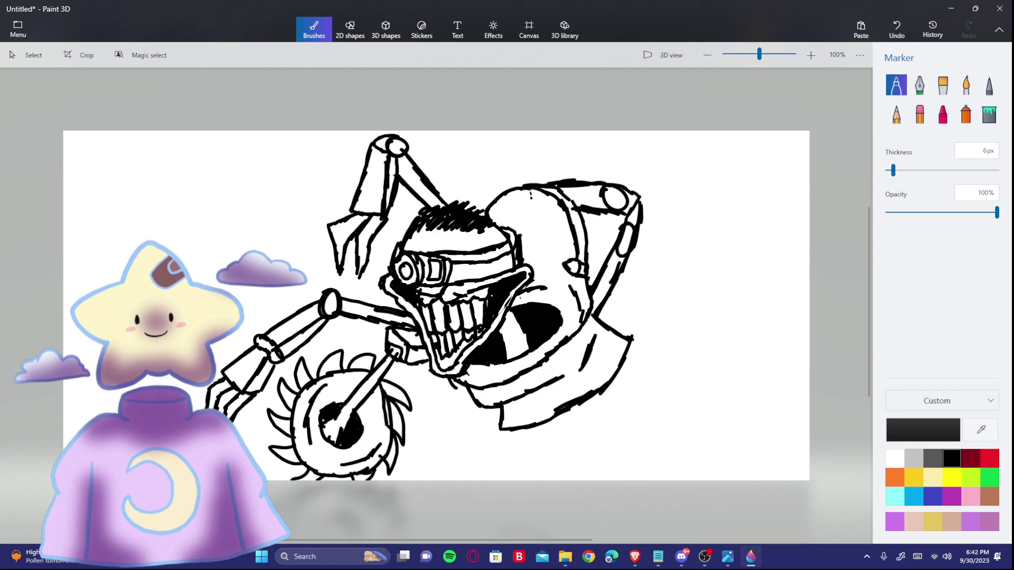
# Draw a jointed limb from below the chin down to the canvas's lower edge, redoing its lower segment
pyautogui.moveTo(456, 384)
pyautogui.mouseDown()
pyautogui.moveTo(433, 426)
pyautogui.moveTo(447, 427)
pyautogui.mouseUp()
pyautogui.moveTo(430, 429)
pyautogui.mouseDown()
pyautogui.moveTo(442, 437)
pyautogui.moveTo(454, 510)
pyautogui.mouseUp()
pyautogui.moveTo(473, 443); pyautogui.dragTo(449, 511)
pyautogui.doubleClick(897, 29)
pyautogui.moveTo(434, 441); pyautogui.dragTo(439, 482)
pyautogui.moveTo(447, 439); pyautogui.dragTo(478, 482)
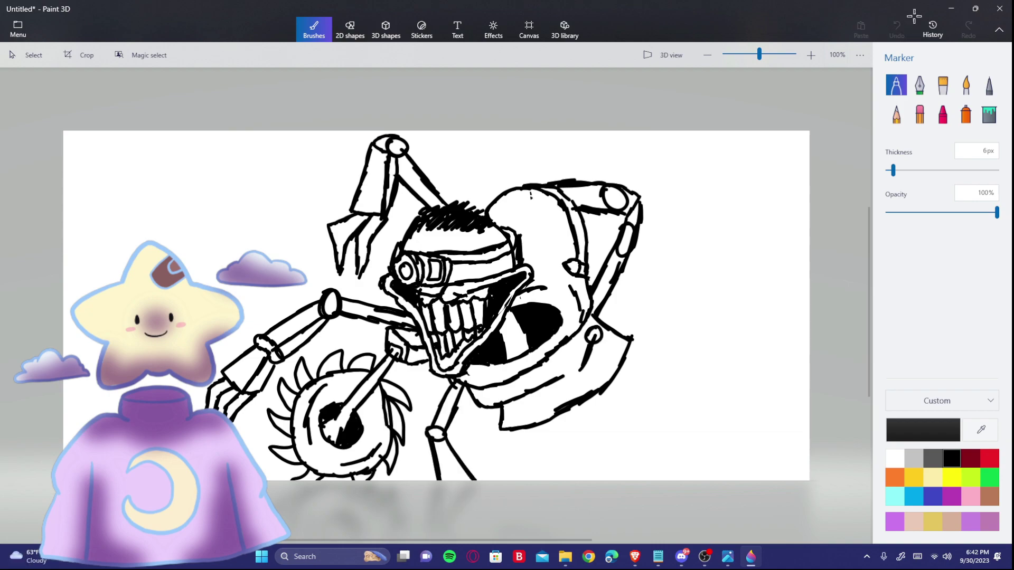
# Draw the right saw's mounting bracket from the collar bolt and erase the body lines overlapping it
pyautogui.moveTo(588, 266)
pyautogui.mouseDown()
pyautogui.moveTo(664, 300)
pyautogui.moveTo(644, 324)
pyautogui.mouseUp()
pyautogui.moveTo(598, 287)
pyautogui.mouseDown()
pyautogui.moveTo(628, 320)
pyautogui.moveTo(647, 324)
pyautogui.mouseUp()
pyautogui.moveTo(598, 316); pyautogui.dragTo(640, 342)
pyautogui.click(919, 113)
pyautogui.moveTo(612, 276)
pyautogui.mouseDown()
pyautogui.moveTo(596, 311)
pyautogui.moveTo(682, 330)
pyautogui.mouseUp()
pyautogui.click(897, 85)
# Draw the right saw's support bar running down from the bracket to a pointed end
pyautogui.moveTo(641, 342)
pyautogui.mouseDown()
pyautogui.moveTo(680, 330)
pyautogui.moveTo(654, 409)
pyautogui.moveTo(662, 392)
pyautogui.moveTo(665, 401)
pyautogui.mouseUp()
pyautogui.click(897, 30)
pyautogui.moveTo(658, 328)
pyautogui.mouseDown()
pyautogui.moveTo(673, 406)
pyautogui.moveTo(688, 415)
pyautogui.mouseUp()
pyautogui.moveTo(663, 398); pyautogui.dragTo(688, 417)
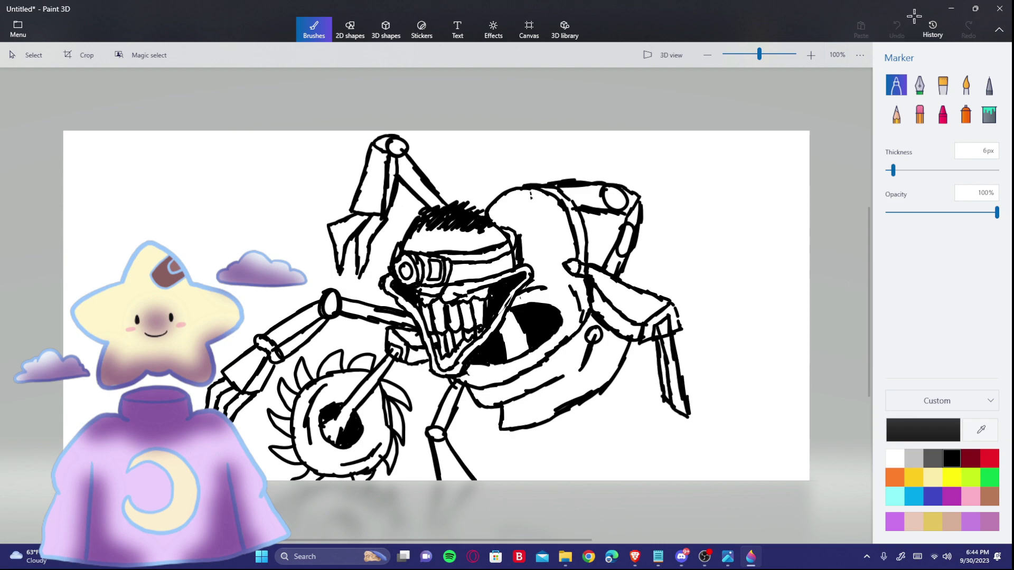
# Draw the right saw disc behind the support bar, with a black hub, contour lines and curved teeth
pyautogui.moveTo(655, 386); pyautogui.dragTo(676, 417)
pyautogui.moveTo(648, 356); pyautogui.dragTo(643, 463)
pyautogui.moveTo(679, 354)
pyautogui.mouseDown()
pyautogui.moveTo(714, 385)
pyautogui.moveTo(665, 467)
pyautogui.mouseUp()
pyautogui.moveTo(688, 354)
pyautogui.mouseDown()
pyautogui.moveTo(713, 379)
pyautogui.moveTo(721, 410)
pyautogui.mouseUp()
pyautogui.moveTo(629, 465); pyautogui.dragTo(665, 468)
pyautogui.moveTo(608, 432); pyautogui.dragTo(636, 451)
pyautogui.moveTo(644, 380); pyautogui.dragTo(638, 417)
pyautogui.moveTo(705, 395); pyautogui.dragTo(665, 448)
# Draw the jointed limb behind the right saw, from the torso joint down to the canvas's lower edge
pyautogui.moveTo(600, 334)
pyautogui.mouseDown()
pyautogui.moveTo(619, 357)
pyautogui.moveTo(619, 389)
pyautogui.moveTo(586, 451)
pyautogui.moveTo(608, 451)
pyautogui.mouseUp()
pyautogui.moveTo(608, 453); pyautogui.dragTo(623, 479)
pyautogui.moveTo(587, 454); pyautogui.dragTo(602, 480)
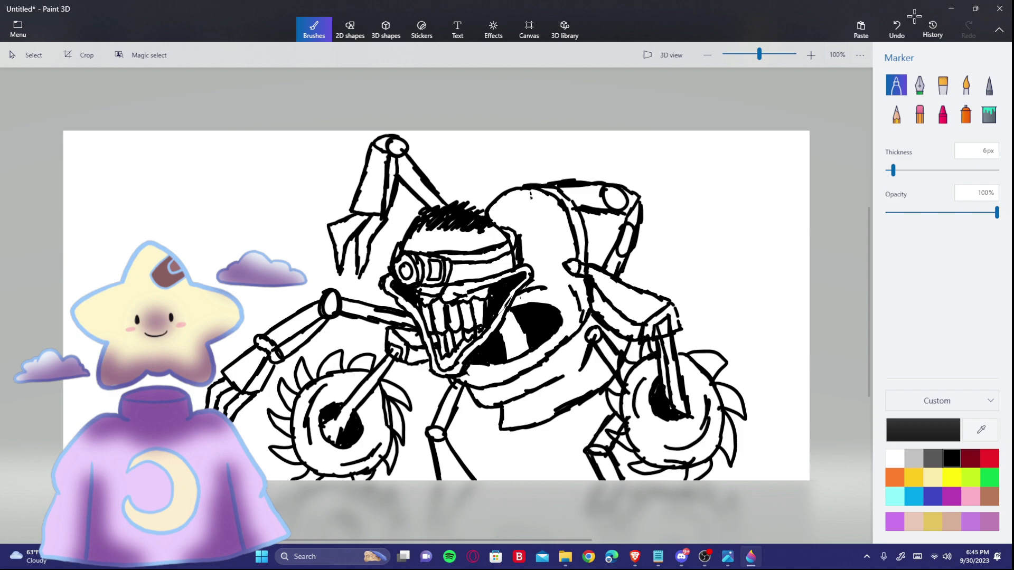
# Draw the upper-right mechanical arm from the upper shoulder joint, with an elbow, forearm and hanging claw fingers
pyautogui.moveTo(617, 185); pyautogui.dragTo(683, 149)
pyautogui.moveTo(621, 202)
pyautogui.mouseDown()
pyautogui.moveTo(690, 158)
pyautogui.moveTo(700, 132)
pyautogui.moveTo(723, 137)
pyautogui.moveTo(710, 230)
pyautogui.mouseUp()
pyautogui.moveTo(709, 149); pyautogui.dragTo(722, 230)
pyautogui.moveTo(726, 133)
pyautogui.mouseDown()
pyautogui.moveTo(756, 216)
pyautogui.moveTo(762, 282)
pyautogui.mouseUp()
pyautogui.moveTo(742, 232)
pyautogui.mouseDown()
pyautogui.moveTo(756, 280)
pyautogui.moveTo(732, 303)
pyautogui.moveTo(729, 272)
pyautogui.mouseUp()
# Draw the lower-right mechanical arm from the lower shoulder joint, with an elbow, wrist and claws reaching the canvas's lower edge
pyautogui.moveTo(639, 235); pyautogui.dragTo(714, 310)
pyautogui.moveTo(631, 256); pyautogui.dragTo(718, 331)
pyautogui.moveTo(727, 312); pyautogui.dragTo(760, 396)
pyautogui.moveTo(717, 330)
pyautogui.mouseDown()
pyautogui.moveTo(746, 405)
pyautogui.moveTo(774, 391)
pyautogui.mouseUp()
pyautogui.moveTo(770, 399)
pyautogui.mouseDown()
pyautogui.moveTo(784, 446)
pyautogui.moveTo(753, 429)
pyautogui.mouseUp()
pyautogui.moveTo(750, 422)
pyautogui.mouseDown()
pyautogui.moveTo(774, 451)
pyautogui.moveTo(744, 480)
pyautogui.mouseUp()
pyautogui.moveTo(778, 446); pyautogui.dragTo(787, 480)
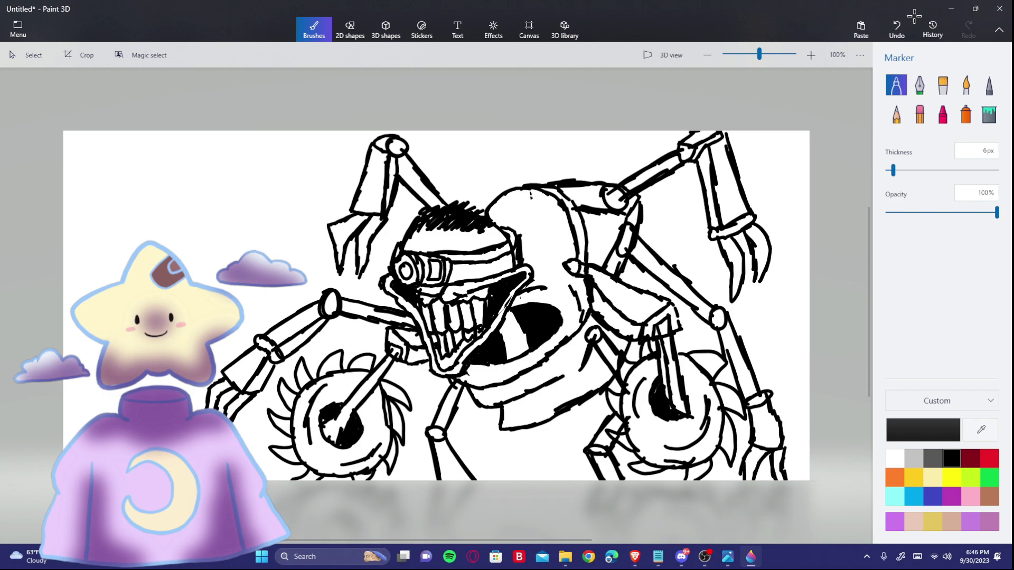
# Draw a jagged flame shape with pointed tips below the torso beside the left leg, down to the canvas's lower edge
pyautogui.moveTo(501, 426); pyautogui.dragTo(532, 479)
pyautogui.moveTo(457, 404)
pyautogui.mouseDown()
pyautogui.moveTo(483, 479)
pyautogui.moveTo(473, 449)
pyautogui.mouseUp()
pyautogui.moveTo(464, 423); pyautogui.dragTo(491, 449)
pyautogui.moveTo(494, 415); pyautogui.dragTo(496, 442)
pyautogui.moveTo(463, 397); pyautogui.dragTo(470, 413)
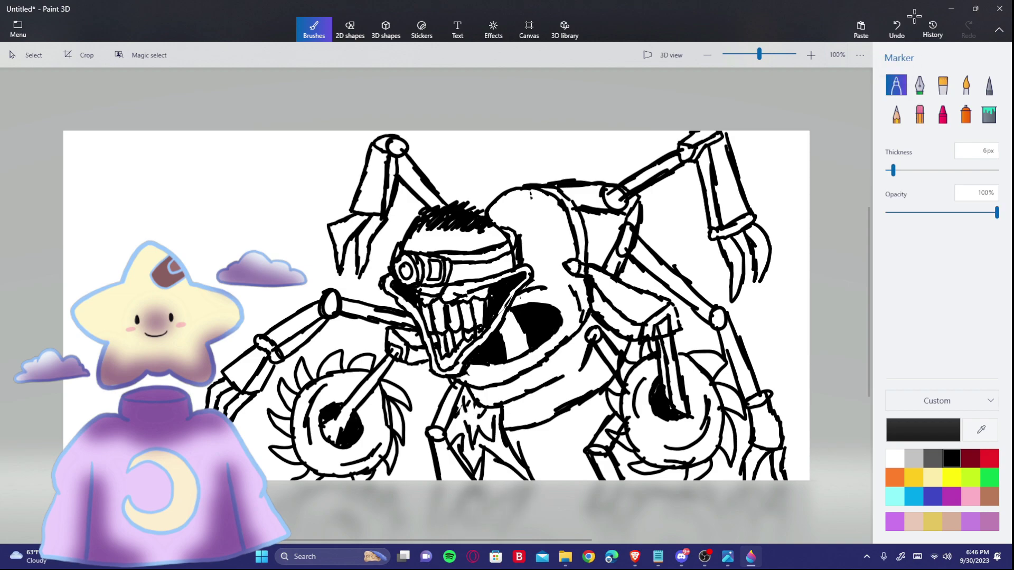
# Draw a second jagged flame shape with an inner tip below the torso, beside the right saw
pyautogui.moveTo(586, 403); pyautogui.dragTo(569, 463)
pyautogui.moveTo(568, 464); pyautogui.dragTo(587, 450)
pyautogui.moveTo(597, 402); pyautogui.dragTo(587, 437)
pyautogui.moveTo(588, 438); pyautogui.dragTo(608, 414)
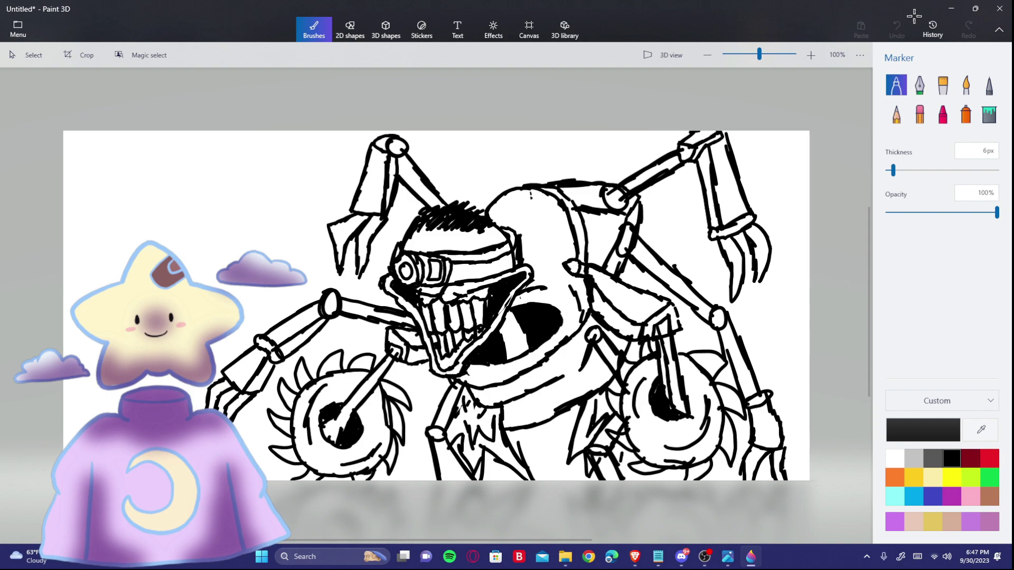
pyautogui.moveTo(623, 449); pyautogui.dragTo(619, 466)
# Fill the flame beside the right saw with orange, undoing the stray marker strokes and giving it a yellow inner tip
pyautogui.click(894, 478)
pyautogui.moveTo(589, 403); pyautogui.dragTo(598, 423)
pyautogui.click(897, 29)
pyautogui.click(897, 29)
pyautogui.click(989, 114)
pyautogui.click(586, 428)
# Outline inner tips in the left flame in black and fill it orange around yellow cores
pyautogui.click(896, 85)
pyautogui.click(951, 478)
pyautogui.moveTo(466, 423); pyautogui.dragTo(493, 441)
pyautogui.moveTo(477, 406); pyautogui.dragTo(494, 430)
pyautogui.click(895, 477)
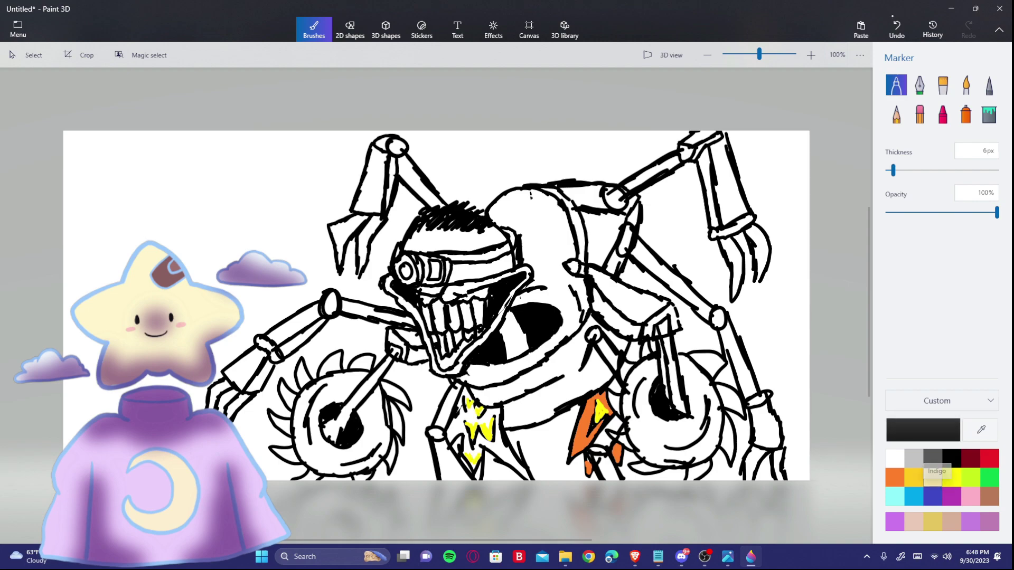
pyautogui.click(989, 114)
pyautogui.click(475, 418)
# Fill the torso, shoulder plates and upper segment of the upper-right arm with dark gray
pyautogui.click(933, 458)
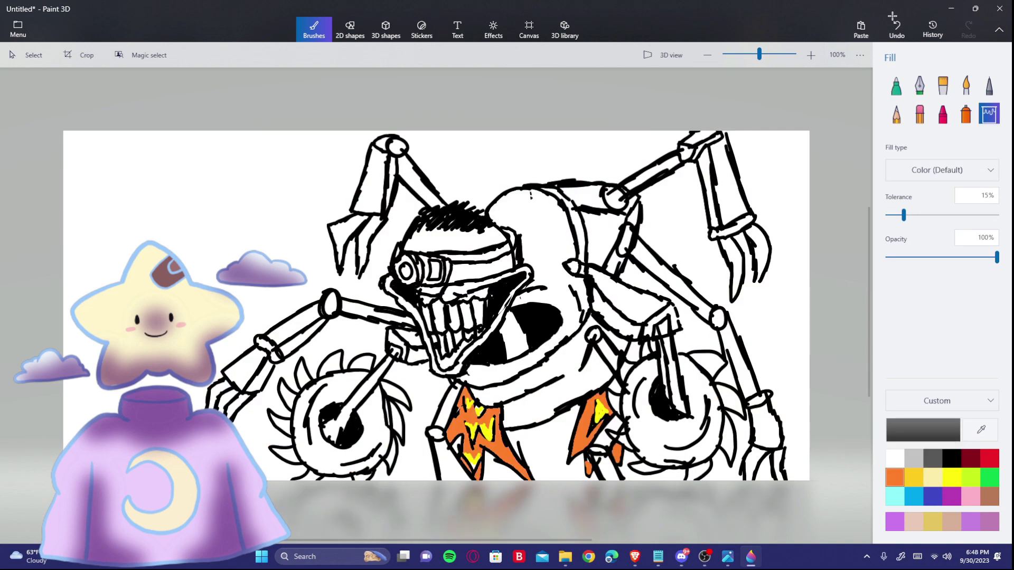
pyautogui.click(534, 227)
pyautogui.click(602, 238)
pyautogui.click(592, 197)
pyautogui.click(655, 171)
# Close the gap in the upper-right forearm's outline with the black marker and fill the forearm dark gray
pyautogui.click(732, 185)
pyautogui.click(897, 29)
pyautogui.click(896, 85)
pyautogui.moveTo(721, 134); pyautogui.dragTo(728, 136)
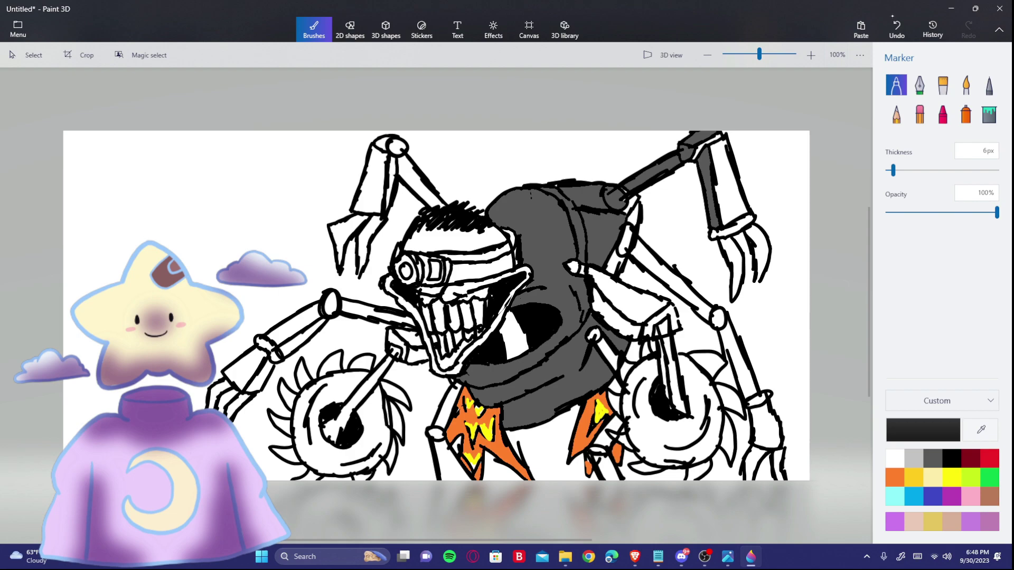
pyautogui.click(989, 115)
pyautogui.click(732, 185)
# Fill the upper-right arm's first claw dark gray, undo the spilled fill, and close the gap in the outer claw's outline
pyautogui.click(732, 264)
pyautogui.click(758, 254)
pyautogui.click(897, 29)
pyautogui.click(896, 85)
pyautogui.moveTo(754, 281); pyautogui.dragTo(761, 280)
# Fill the shoulder, elbow and wrist joints of the mechanical arms with black
pyautogui.click(951, 458)
pyautogui.click(989, 115)
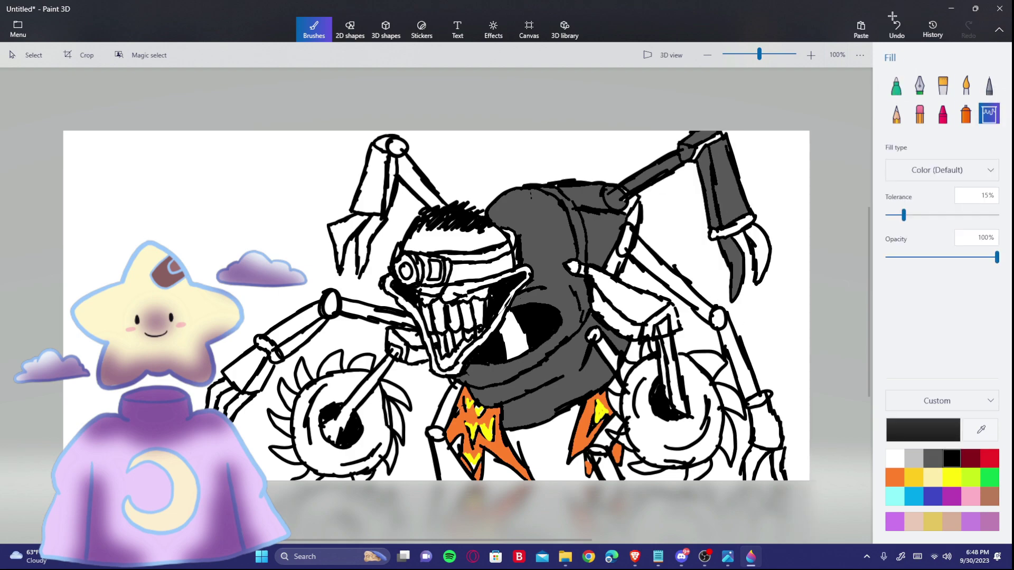
pyautogui.click(615, 199)
pyautogui.click(627, 239)
pyautogui.click(574, 268)
pyautogui.click(397, 146)
pyautogui.click(381, 143)
pyautogui.click(330, 304)
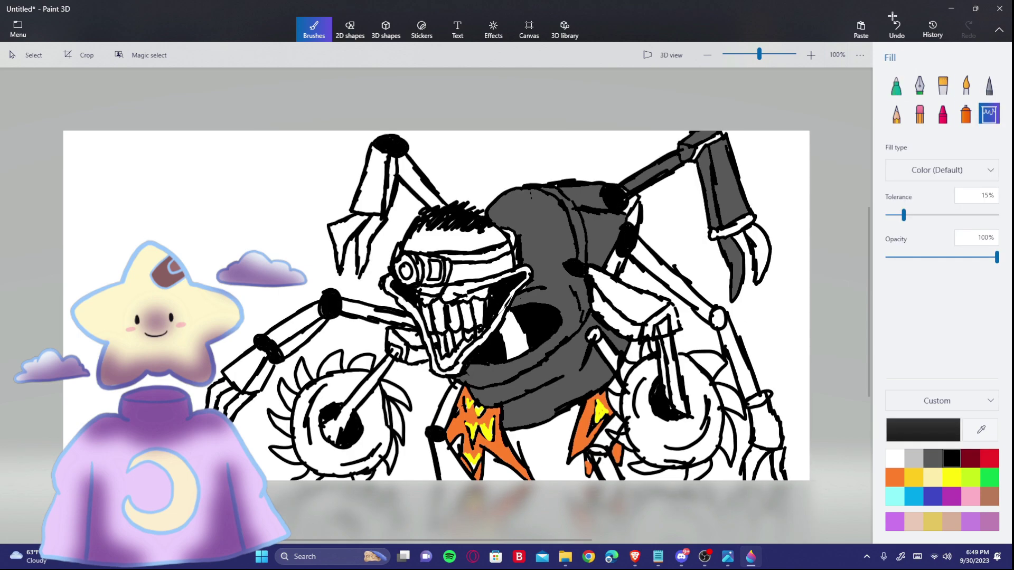
pyautogui.click(718, 318)
pyautogui.click(732, 227)
# Fill the lower-right upper arm, outer claw, rear shoulder plate and right saw's arm with dark gray
pyautogui.click(933, 458)
pyautogui.click(668, 272)
pyautogui.click(761, 254)
pyautogui.click(633, 211)
pyautogui.click(629, 296)
# Fill the right saw's disc and curved teeth with dark gray
pyautogui.click(645, 438)
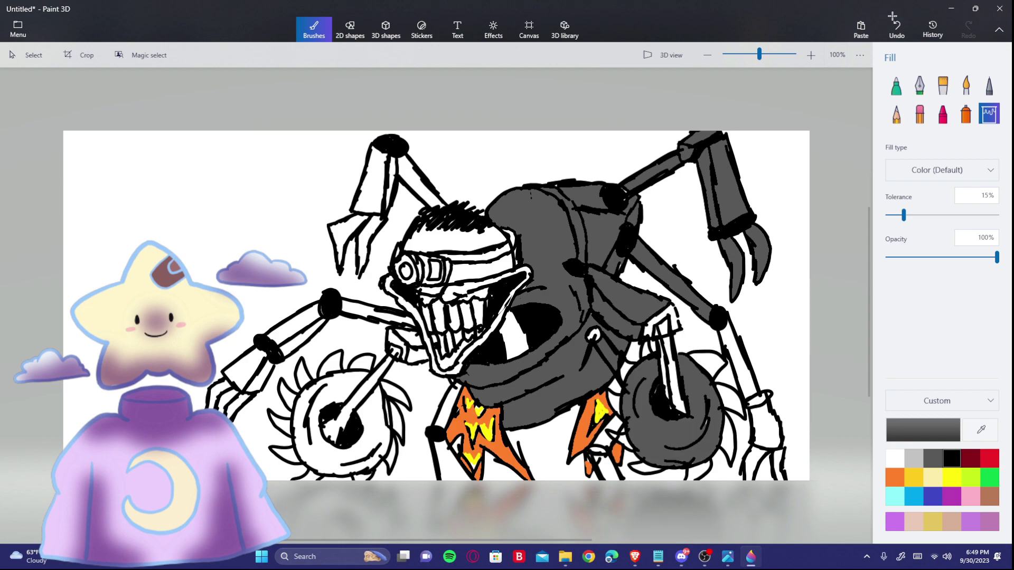
pyautogui.click(708, 362)
pyautogui.click(730, 399)
pyautogui.click(731, 444)
pyautogui.click(696, 471)
pyautogui.click(646, 468)
pyautogui.click(625, 441)
# Close the outline at the upper end of the right saw's support bar and fill the bar with a custom dark brown
pyautogui.click(895, 85)
pyautogui.moveTo(651, 326)
pyautogui.mouseDown()
pyautogui.moveTo(675, 316)
pyautogui.moveTo(661, 350)
pyautogui.mouseUp()
pyautogui.click(988, 114)
pyautogui.click(989, 497)
pyautogui.click(922, 430)
pyautogui.click(444, 390)
pyautogui.click(670, 370)
# Fill the lower-right forearm and its claws with dark gray
pyautogui.click(896, 85)
pyautogui.click(951, 458)
pyautogui.click(989, 115)
pyautogui.click(932, 458)
pyautogui.click(739, 359)
pyautogui.click(765, 425)
pyautogui.click(754, 465)
# Fill the lower-left arm and the left saw's disc and teeth with dark gray
pyautogui.click(378, 312)
pyautogui.click(301, 340)
pyautogui.click(246, 369)
pyautogui.click(344, 462)
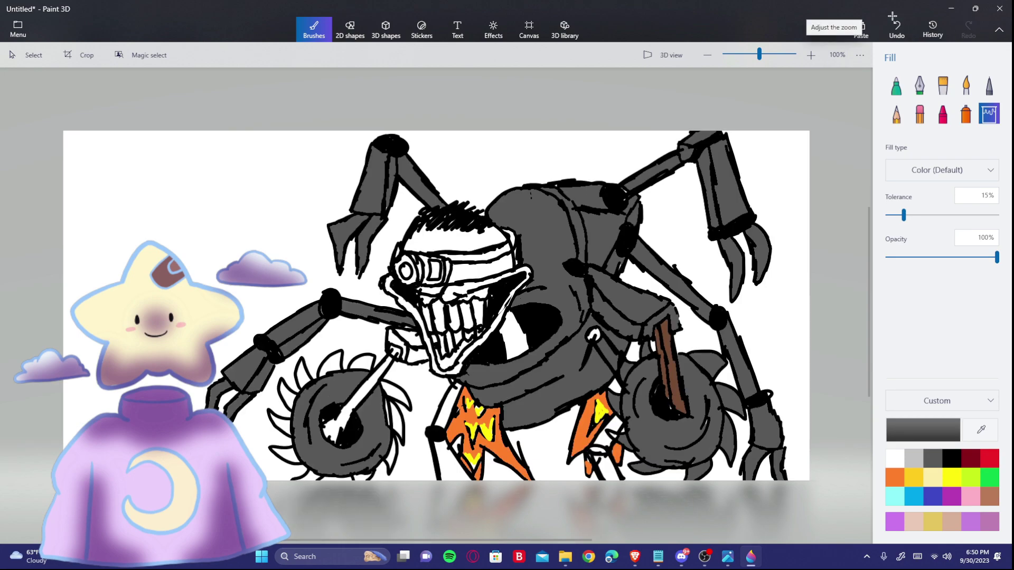
pyautogui.click(333, 362)
pyautogui.click(283, 451)
pyautogui.click(309, 476)
pyautogui.click(396, 396)
# Fill the left saw's mounting bracket and the lower limbs behind both flames with dark gray
pyautogui.click(409, 346)
pyautogui.click(445, 406)
pyautogui.click(451, 462)
pyautogui.click(951, 458)
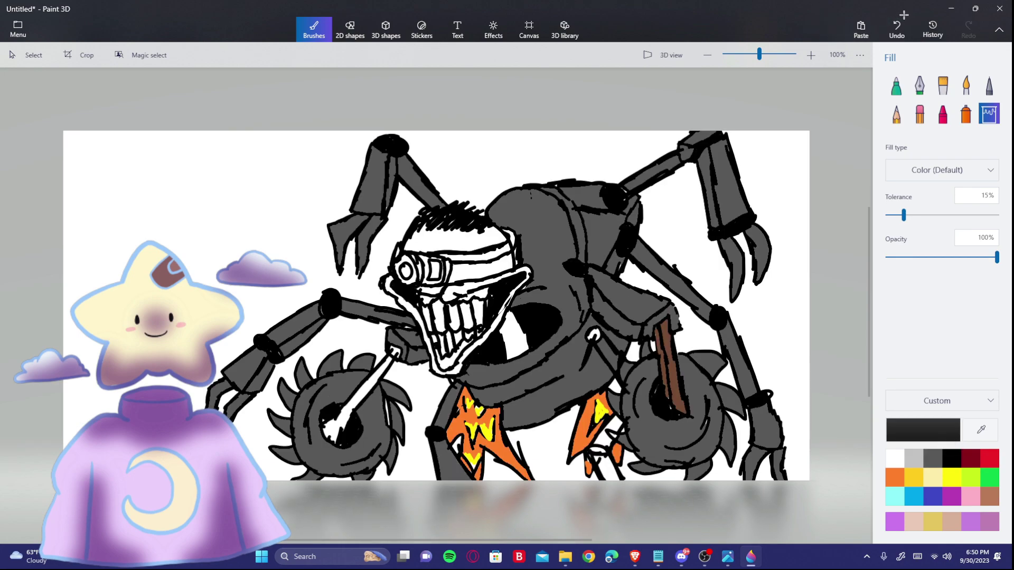
pyautogui.click(932, 459)
pyautogui.click(606, 426)
pyautogui.click(603, 467)
# Fill the goggles and their strap with dark gray, undo the misplaced fill, and color the round lens red
pyautogui.click(425, 270)
pyautogui.click(476, 255)
pyautogui.click(417, 261)
pyautogui.hotkey('ctrl', 'z')
pyautogui.click(408, 260)
pyautogui.click(989, 458)
pyautogui.click(406, 272)
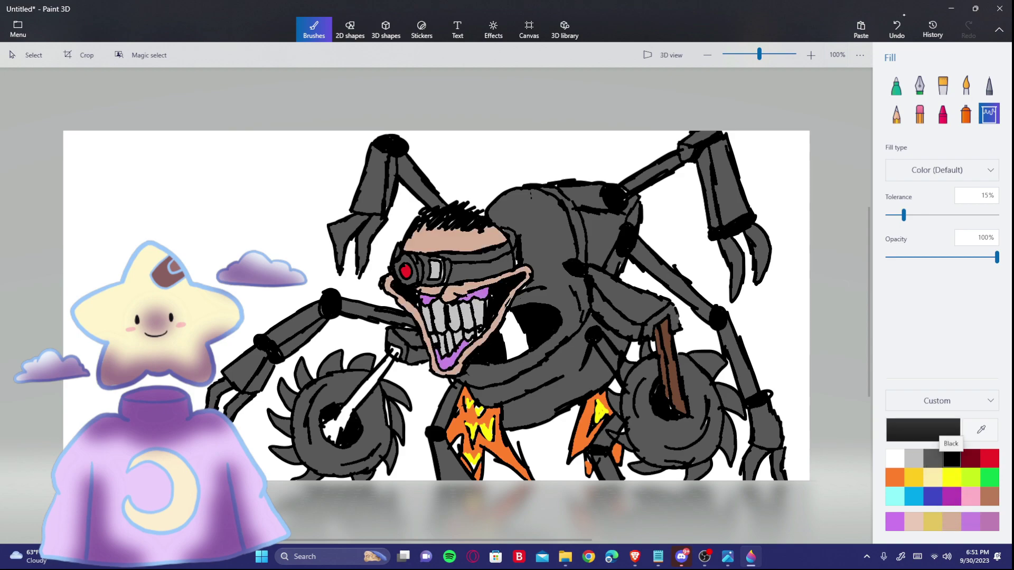
pyautogui.click(905, 15)
pyautogui.click(904, 15)
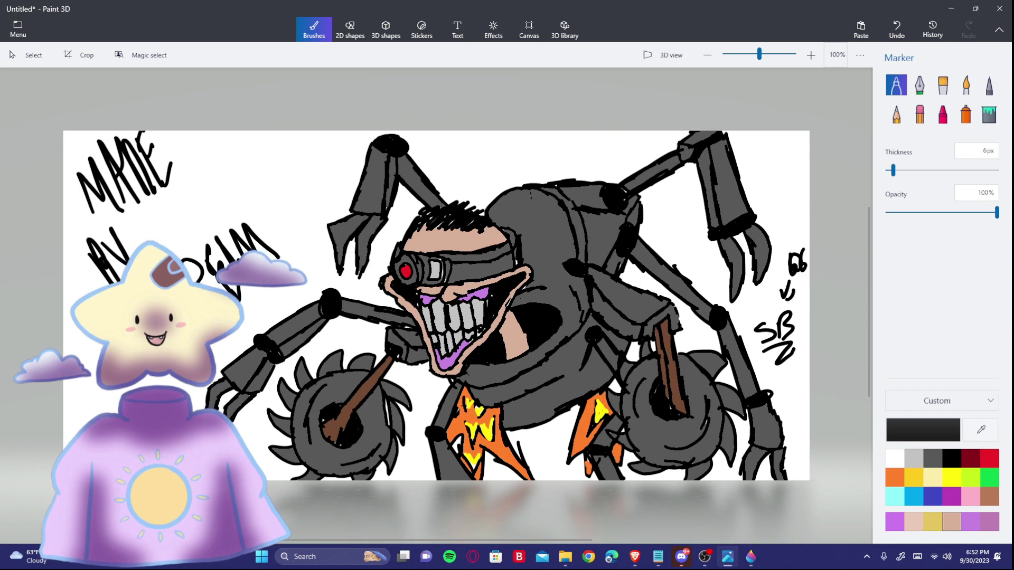
# Bring the reference sketch window beside the colored drawing to compare them, and move it back out of view
pyautogui.moveTo(0, 103)
pyautogui.mouseDown()
pyautogui.moveTo(264, 213)
pyautogui.moveTo(338, 156)
pyautogui.moveTo(258, 126)
pyautogui.moveTo(329, 196)
pyautogui.moveTo(771, 247)
pyautogui.moveTo(802, 260)
pyautogui.mouseUp()
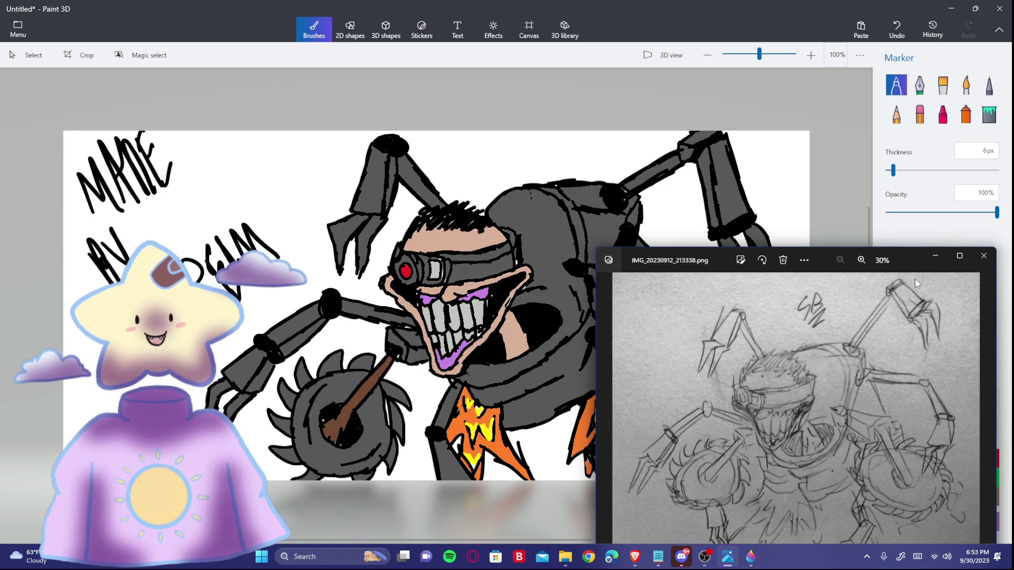
pyautogui.moveTo(906, 257)
pyautogui.mouseDown()
pyautogui.moveTo(604, 167)
pyautogui.moveTo(138, 92)
pyautogui.moveTo(0, 91)
pyautogui.mouseUp()
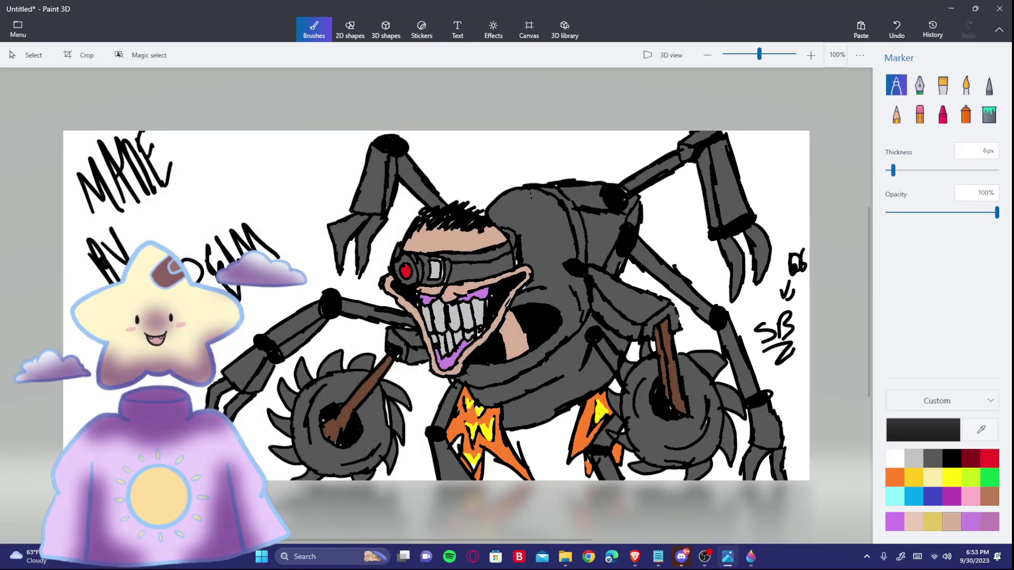
# Save a copy of the finished cyborg drawing
pyautogui.click(18, 29)
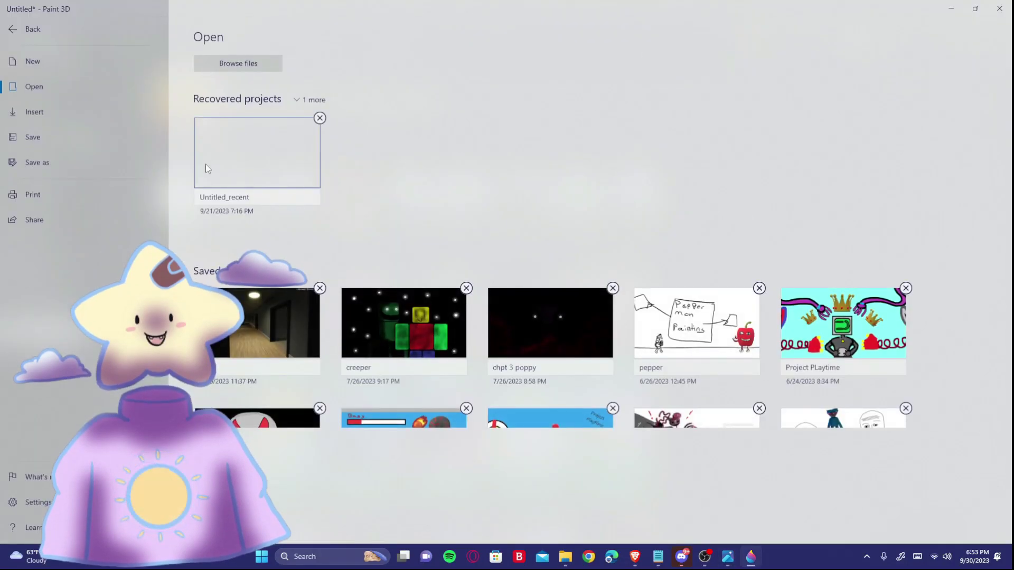
pyautogui.click(65, 162)
pyautogui.click(241, 94)
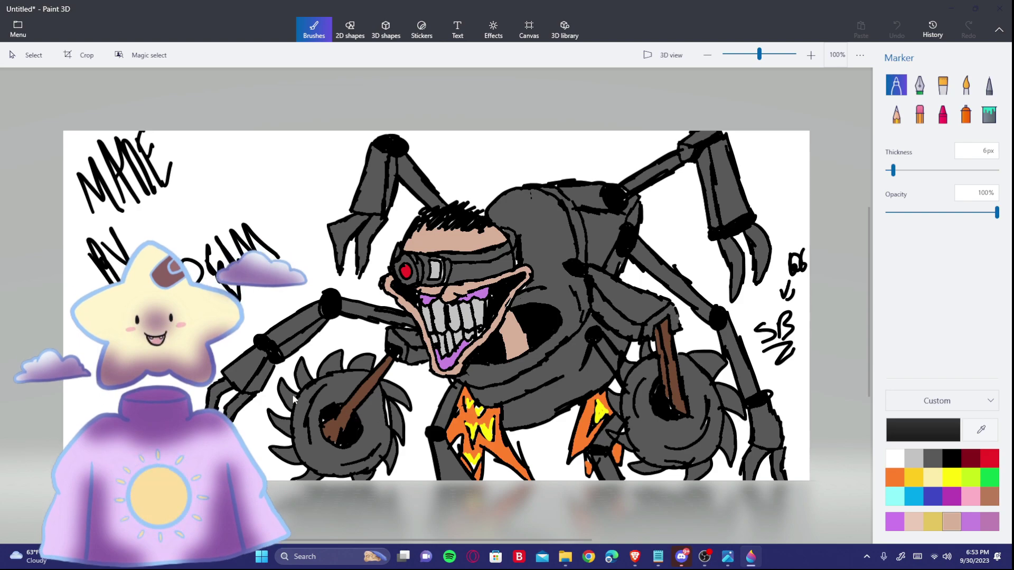
pyautogui.click(261, 147)
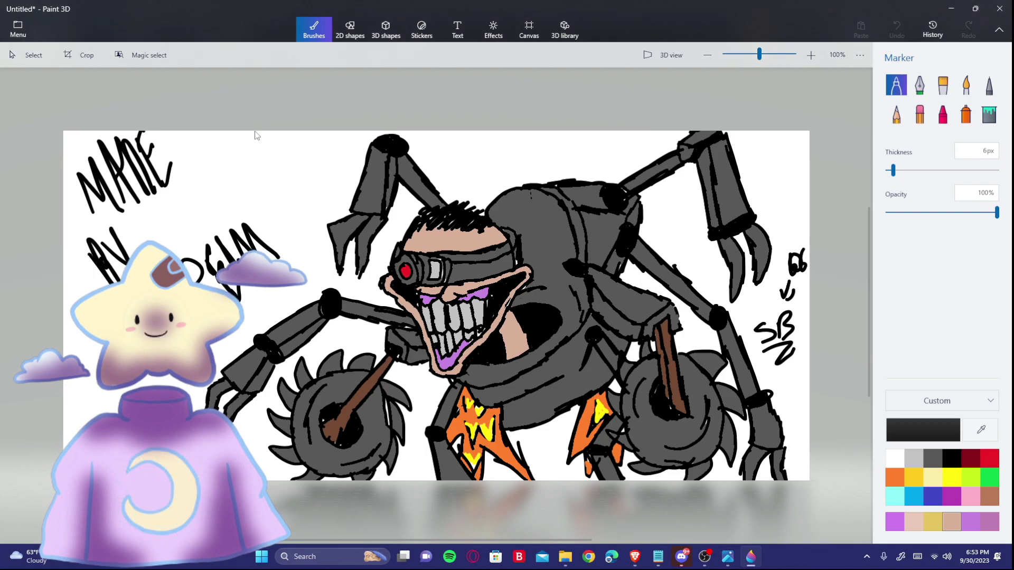
# Start a new blank canvas without saving the current project, and minimize the reference sketch window
pyautogui.click(22, 29)
pyautogui.click(68, 61)
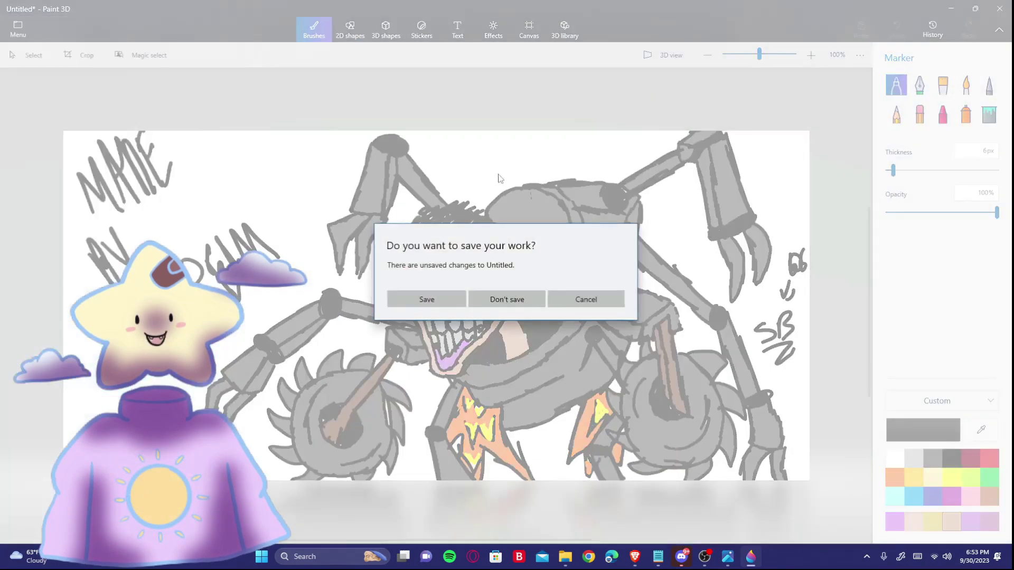
pyautogui.click(528, 299)
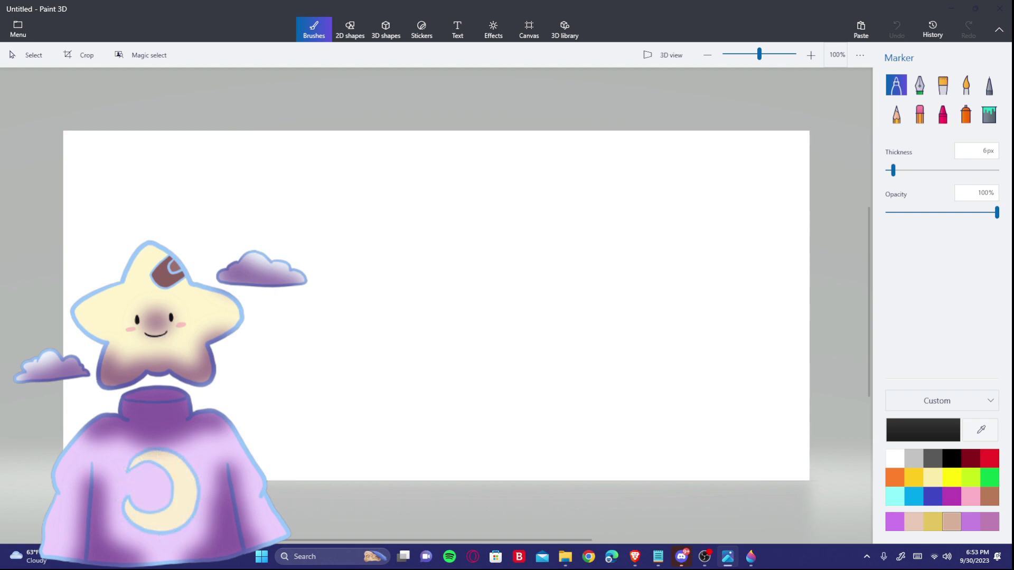
pyautogui.moveTo(0, 172)
pyautogui.mouseDown()
pyautogui.moveTo(318, 173)
pyautogui.moveTo(393, 131)
pyautogui.mouseUp()
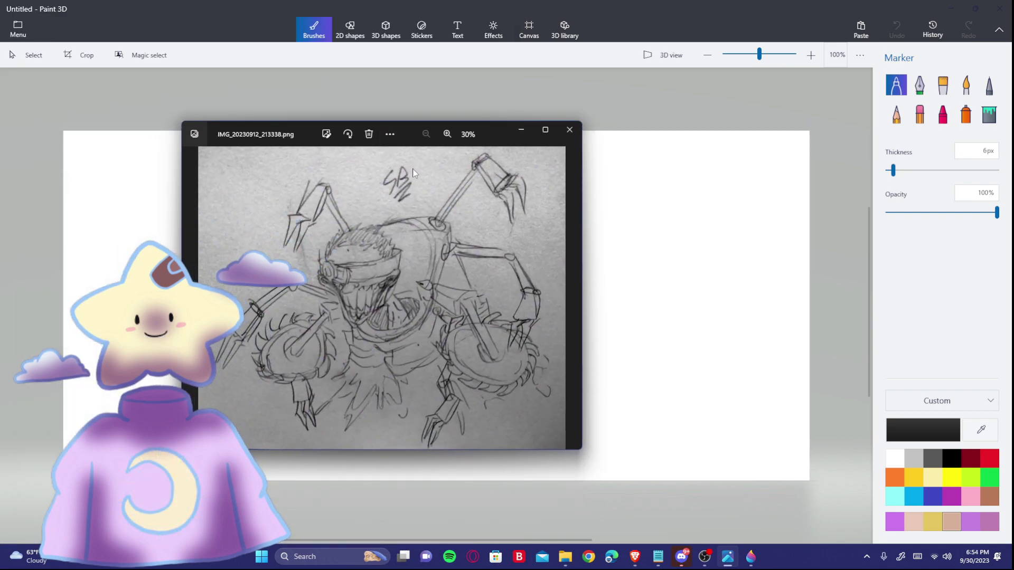
pyautogui.click(523, 129)
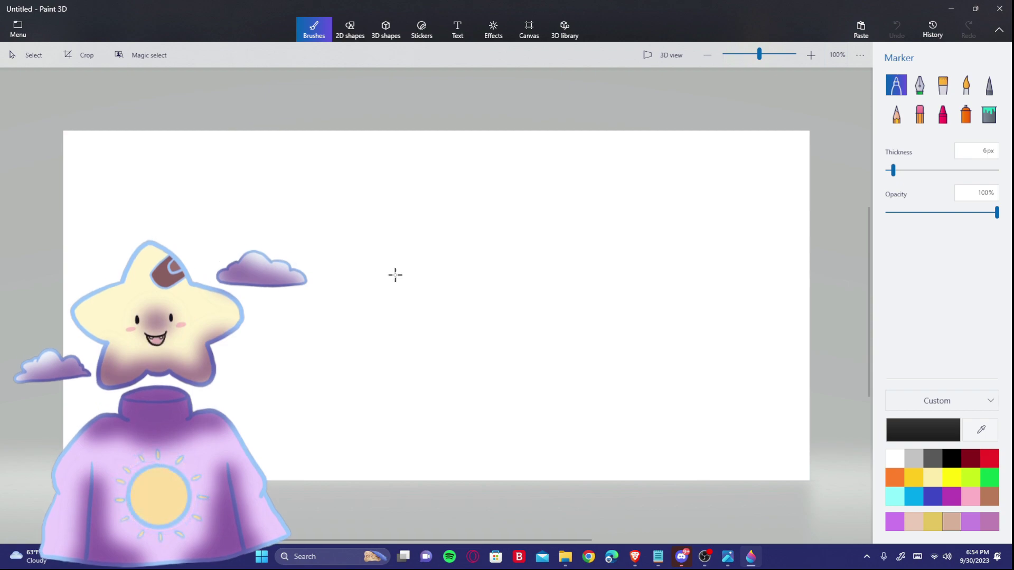
# Draw a round head in the canvas's upper right with two large eye sockets and small round eyes inside them
pyautogui.moveTo(585, 160); pyautogui.dragTo(558, 191)
pyautogui.moveTo(621, 184); pyautogui.dragTo(647, 188)
pyautogui.moveTo(626, 233); pyautogui.dragTo(643, 235)
pyautogui.moveTo(638, 206); pyautogui.dragTo(644, 230)
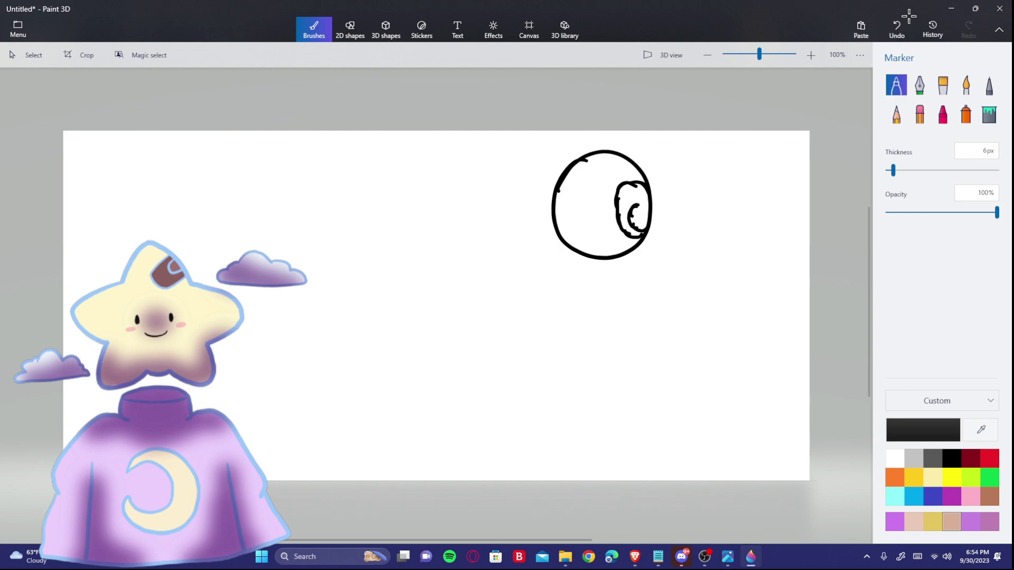
pyautogui.moveTo(584, 182); pyautogui.dragTo(581, 183)
pyautogui.moveTo(586, 206); pyautogui.dragTo(606, 206)
# Fill both eye sockets with black around the small round eyes
pyautogui.click(988, 114)
pyautogui.click(951, 458)
pyautogui.click(583, 196)
pyautogui.click(629, 194)
# Draw the nose, raised mouth corners and long hanging jaw of the head with the black marker
pyautogui.click(896, 85)
pyautogui.moveTo(608, 210); pyautogui.dragTo(660, 247)
pyautogui.moveTo(549, 228)
pyautogui.mouseDown()
pyautogui.moveTo(586, 285)
pyautogui.moveTo(613, 305)
pyautogui.mouseUp()
pyautogui.moveTo(657, 244); pyautogui.dragTo(640, 300)
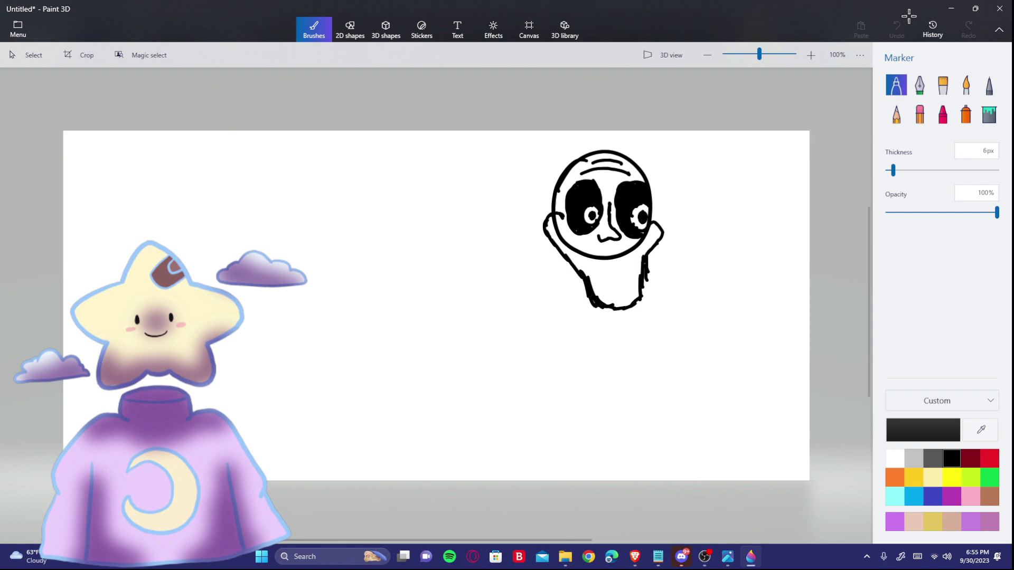
# Draw the upper mouth line between the cheeks, and erase the overlapping head outline and stray jaw strokes
pyautogui.moveTo(561, 216); pyautogui.dragTo(638, 243)
pyautogui.click(919, 114)
pyautogui.moveTo(587, 281); pyautogui.dragTo(597, 306)
pyautogui.moveTo(557, 225); pyautogui.dragTo(637, 259)
pyautogui.click(896, 85)
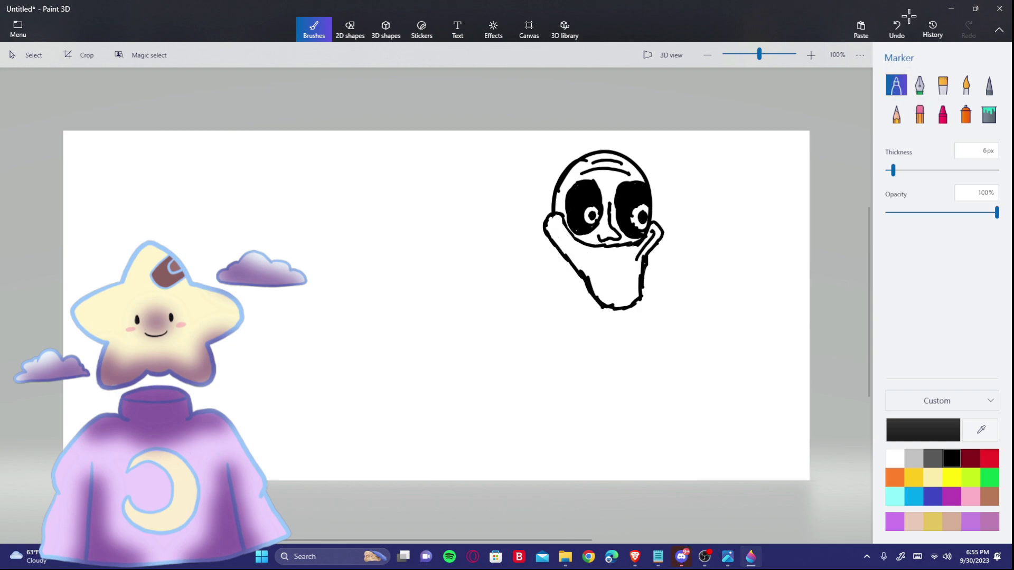
# Draw the inner lip line and two rows of teeth, and fill the mouth's gaps with black
pyautogui.moveTo(551, 226)
pyautogui.mouseDown()
pyautogui.moveTo(636, 260)
pyautogui.moveTo(562, 231)
pyautogui.mouseUp()
pyautogui.moveTo(586, 253); pyautogui.dragTo(633, 253)
pyautogui.moveTo(601, 295)
pyautogui.mouseDown()
pyautogui.moveTo(612, 293)
pyautogui.moveTo(588, 269)
pyautogui.mouseUp()
pyautogui.moveTo(614, 277); pyautogui.dragTo(625, 292)
pyautogui.click(989, 114)
pyautogui.click(571, 248)
pyautogui.click(640, 246)
# Paint a short skin-toned stroke at the mouth's right corner, and switch the marker back to black
pyautogui.click(895, 85)
pyautogui.click(952, 522)
pyautogui.moveTo(629, 245); pyautogui.dragTo(651, 228)
pyautogui.click(952, 458)
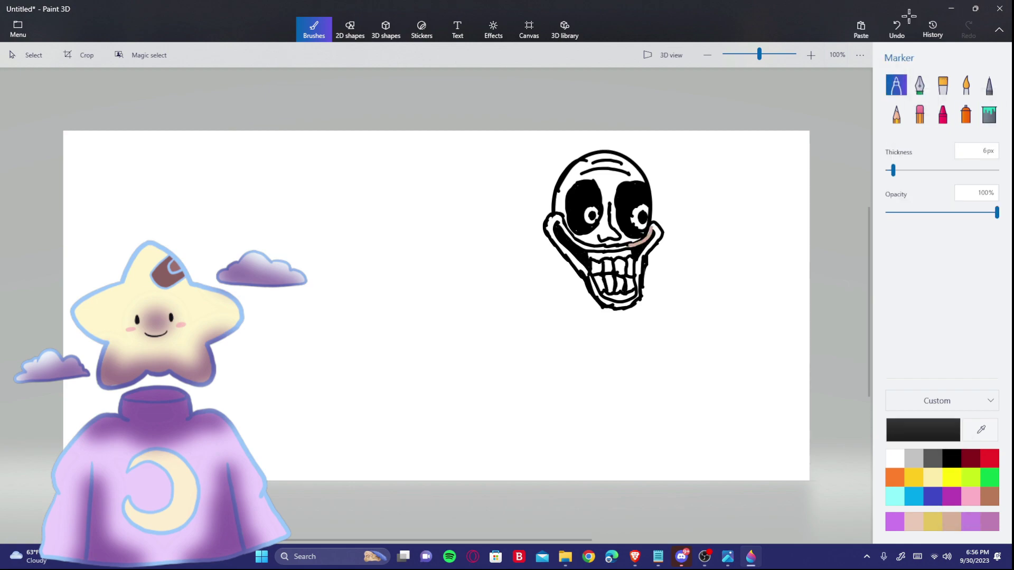
# Draw neck tendons under the jaw and a rounded collar outline to the left, undoing a misplaced stroke
pyautogui.moveTo(571, 265); pyautogui.dragTo(551, 305)
pyautogui.moveTo(578, 273)
pyautogui.mouseDown()
pyautogui.moveTo(558, 314)
pyautogui.moveTo(616, 309)
pyautogui.mouseUp()
pyautogui.click(896, 30)
pyautogui.moveTo(528, 258); pyautogui.dragTo(520, 295)
pyautogui.moveTo(514, 277)
pyautogui.mouseDown()
pyautogui.moveTo(593, 332)
pyautogui.moveTo(606, 317)
pyautogui.mouseUp()
pyautogui.moveTo(521, 254); pyautogui.dragTo(569, 265)
pyautogui.moveTo(578, 283); pyautogui.dragTo(605, 316)
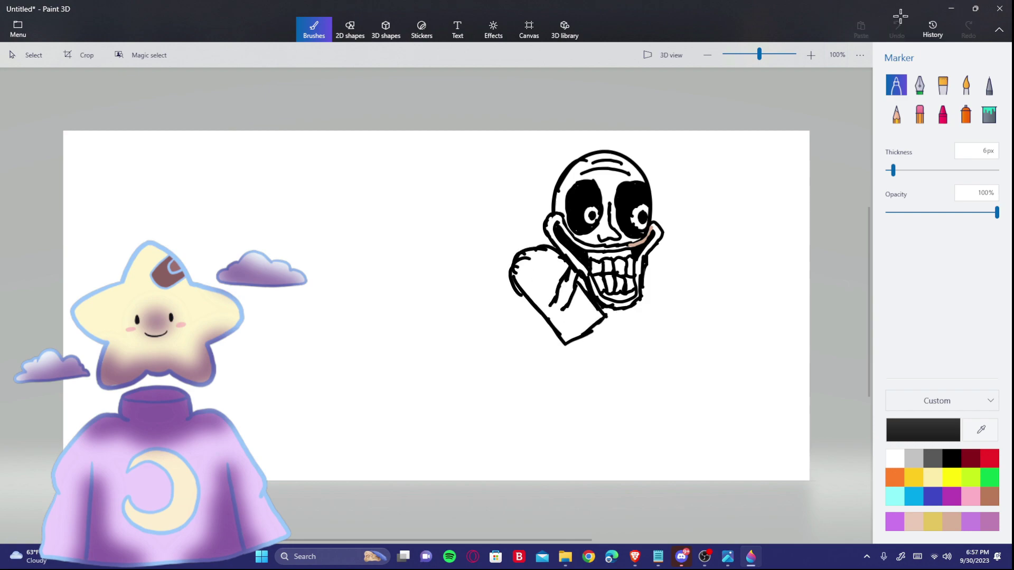
# Draw the collar's inner rim and a wide V-shaped band beneath it, running from the left shoulder to below the jaw
pyautogui.moveTo(528, 264); pyautogui.dragTo(576, 322)
pyautogui.moveTo(536, 275); pyautogui.dragTo(565, 258)
pyautogui.moveTo(573, 295); pyautogui.dragTo(591, 317)
pyautogui.moveTo(510, 285); pyautogui.dragTo(568, 346)
pyautogui.moveTo(510, 293); pyautogui.dragTo(489, 317)
pyautogui.moveTo(489, 317); pyautogui.dragTo(634, 314)
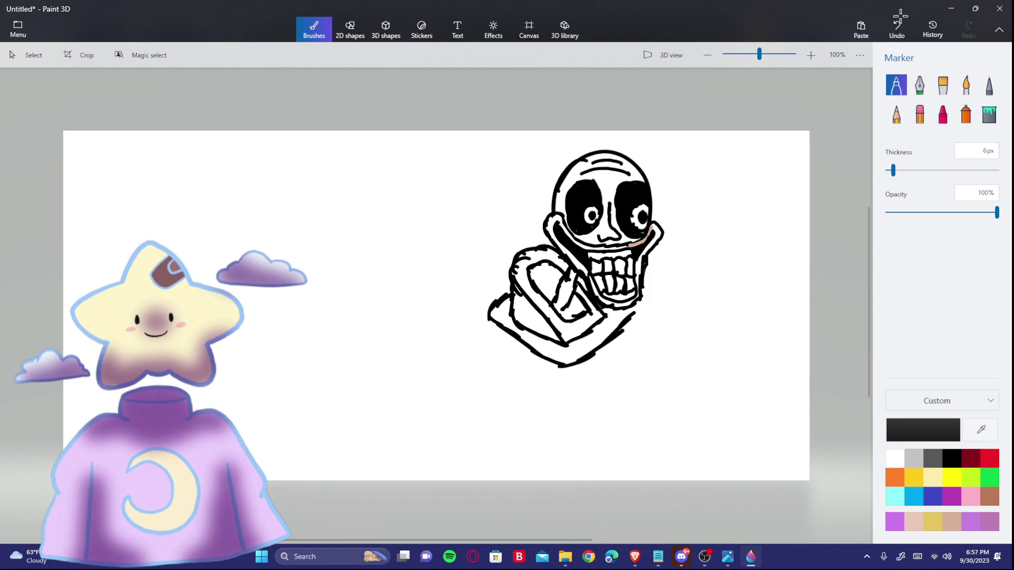
# Draw a box-shaped torso below the V-shaped band, with three round wheels along its lower left edge
pyautogui.moveTo(564, 367); pyautogui.dragTo(568, 465)
pyautogui.moveTo(639, 312); pyautogui.dragTo(655, 422)
pyautogui.moveTo(488, 317)
pyautogui.mouseDown()
pyautogui.moveTo(480, 423)
pyautogui.moveTo(571, 465)
pyautogui.mouseUp()
pyautogui.moveTo(655, 406); pyautogui.dragTo(570, 465)
pyautogui.click(897, 29)
pyautogui.click(897, 29)
pyautogui.moveTo(511, 438); pyautogui.dragTo(509, 440)
pyautogui.moveTo(547, 440); pyautogui.dragTo(573, 465)
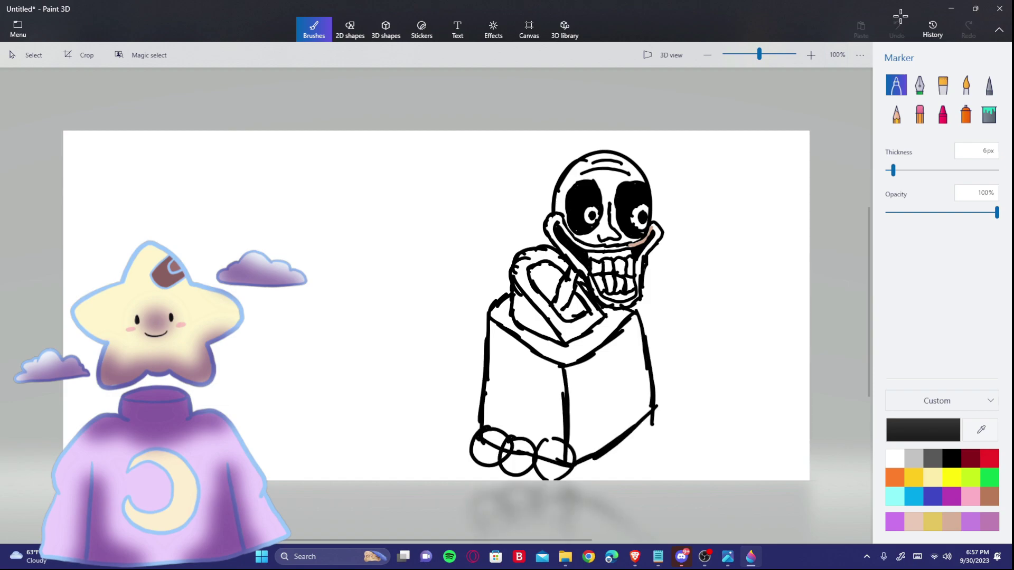
# Draw a slanted scoop under the torso's right side and an inset panel on its right face
pyautogui.moveTo(653, 416)
pyautogui.mouseDown()
pyautogui.moveTo(676, 451)
pyautogui.moveTo(664, 437)
pyautogui.mouseUp()
pyautogui.click(897, 29)
pyautogui.moveTo(584, 465); pyautogui.dragTo(617, 479)
pyautogui.moveTo(664, 438); pyautogui.dragTo(619, 480)
pyautogui.moveTo(575, 375)
pyautogui.mouseDown()
pyautogui.moveTo(581, 454)
pyautogui.moveTo(633, 341)
pyautogui.mouseUp()
pyautogui.moveTo(575, 375); pyautogui.dragTo(651, 314)
# Try to draw gridded strips along the torso's front and right edges, and undo them
pyautogui.moveTo(650, 313)
pyautogui.mouseDown()
pyautogui.moveTo(670, 410)
pyautogui.moveTo(656, 406)
pyautogui.mouseUp()
pyautogui.moveTo(545, 368)
pyautogui.mouseDown()
pyautogui.moveTo(557, 466)
pyautogui.moveTo(561, 441)
pyautogui.mouseUp()
pyautogui.moveTo(549, 418); pyautogui.dragTo(581, 410)
pyautogui.moveTo(652, 369); pyautogui.dragTo(665, 361)
pyautogui.moveTo(653, 389); pyautogui.dragTo(668, 384)
pyautogui.moveTo(647, 317); pyautogui.dragTo(663, 406)
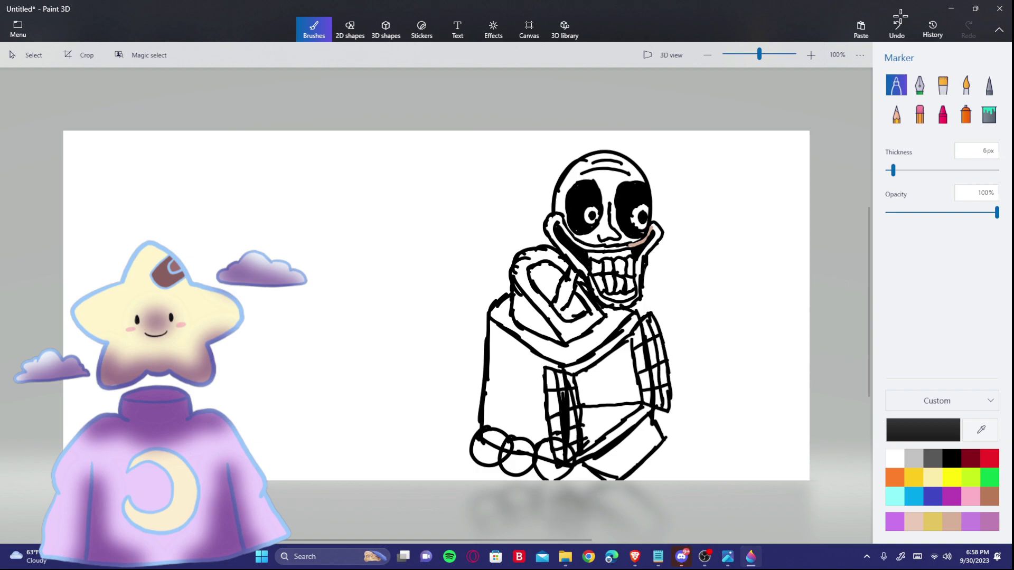
pyautogui.click(901, 16)
pyautogui.click(900, 16)
pyautogui.click(901, 16)
pyautogui.click(901, 16)
pyautogui.click(901, 15)
pyautogui.click(901, 16)
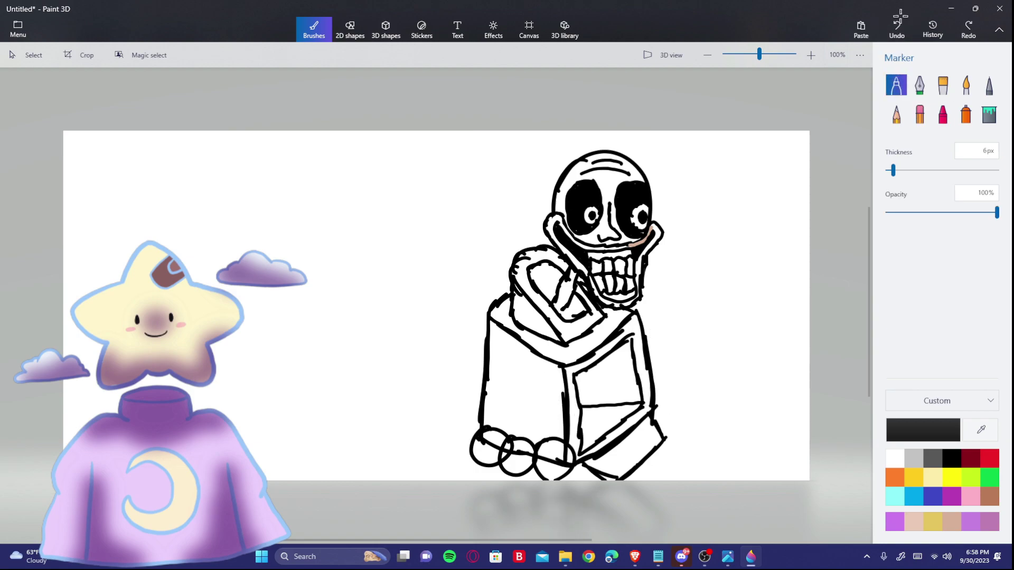
# Try to retrace the band's edges and the torso's upper corners, and undo the strokes
pyautogui.moveTo(637, 315); pyautogui.dragTo(560, 370)
pyautogui.moveTo(522, 338); pyautogui.dragTo(580, 354)
pyautogui.moveTo(580, 353)
pyautogui.mouseDown()
pyautogui.moveTo(608, 319)
pyautogui.moveTo(633, 322)
pyautogui.mouseUp()
pyautogui.hotkey('ctrl', 'z')
pyautogui.moveTo(624, 316); pyautogui.dragTo(641, 333)
pyautogui.moveTo(569, 355); pyautogui.dragTo(565, 390)
pyautogui.click(898, 27)
pyautogui.click(897, 26)
# Erase the box torso, wheels, scoop and V-shaped band below the collar with a thicker eraser
pyautogui.click(919, 113)
pyautogui.moveTo(496, 301); pyautogui.dragTo(484, 464)
pyautogui.moveTo(896, 170); pyautogui.dragTo(908, 170)
pyautogui.moveTo(517, 330)
pyautogui.mouseDown()
pyautogui.moveTo(578, 353)
pyautogui.moveTo(628, 317)
pyautogui.mouseUp()
pyautogui.moveTo(570, 372); pyautogui.dragTo(523, 467)
pyautogui.moveTo(642, 328); pyautogui.dragTo(591, 507)
pyautogui.moveTo(657, 428); pyautogui.dragTo(608, 476)
# Redraw the V-shaped band with the black marker and outline a smaller box-shaped torso with two side faces beneath it
pyautogui.click(896, 85)
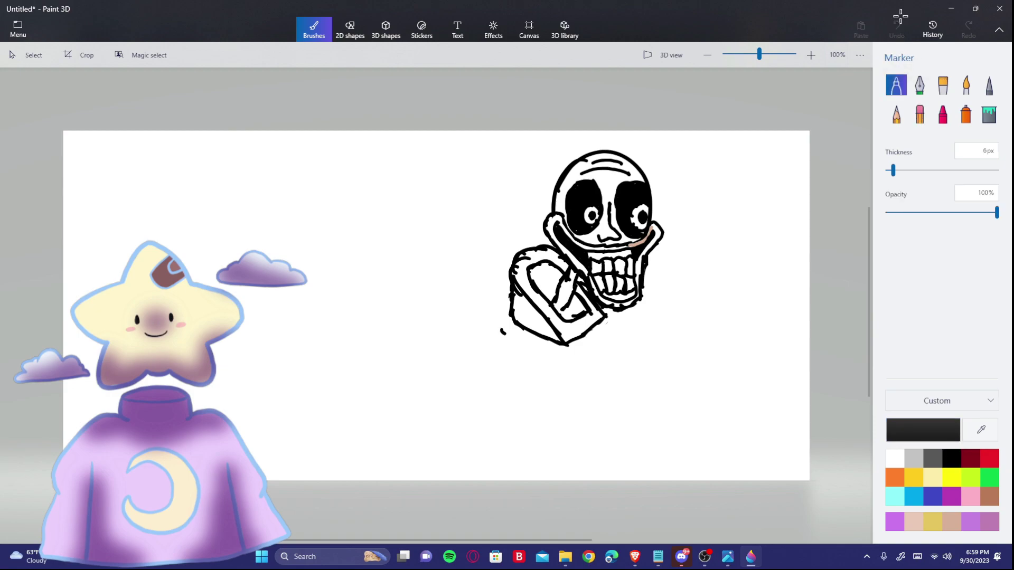
pyautogui.moveTo(500, 332); pyautogui.dragTo(626, 315)
pyautogui.moveTo(568, 367); pyautogui.dragTo(567, 457)
pyautogui.moveTo(567, 459); pyautogui.dragTo(648, 382)
pyautogui.moveTo(628, 314); pyautogui.dragTo(645, 390)
pyautogui.moveTo(489, 317); pyautogui.dragTo(566, 459)
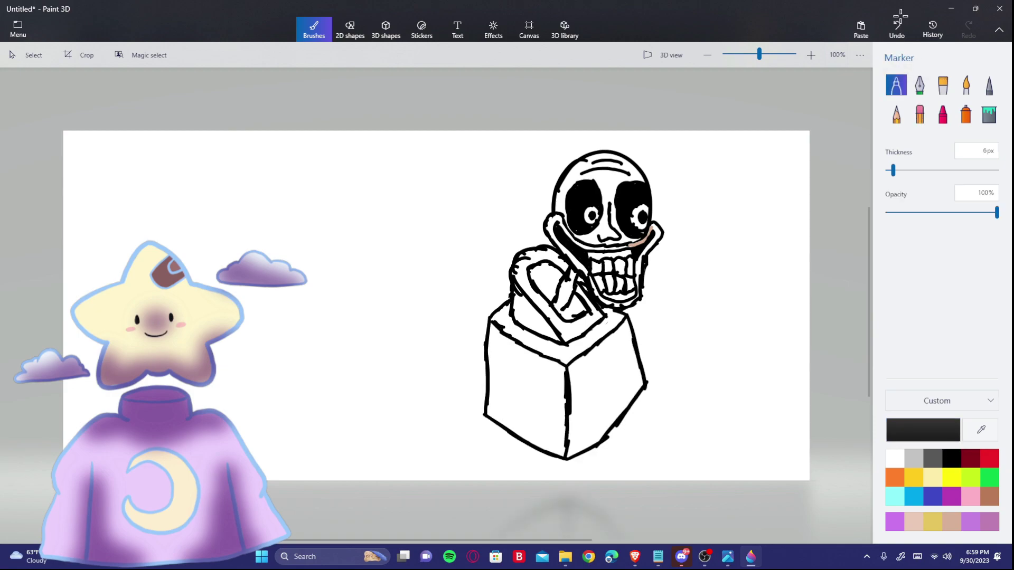
# Draw an inset panel on the torso's right face and a round knob near the top of its front edge
pyautogui.moveTo(579, 370); pyautogui.dragTo(608, 439)
pyautogui.moveTo(621, 338); pyautogui.dragTo(639, 396)
pyautogui.moveTo(557, 364); pyautogui.dragTo(555, 399)
pyautogui.moveTo(505, 328); pyautogui.dragTo(553, 358)
pyautogui.moveTo(546, 369); pyautogui.dragTo(539, 435)
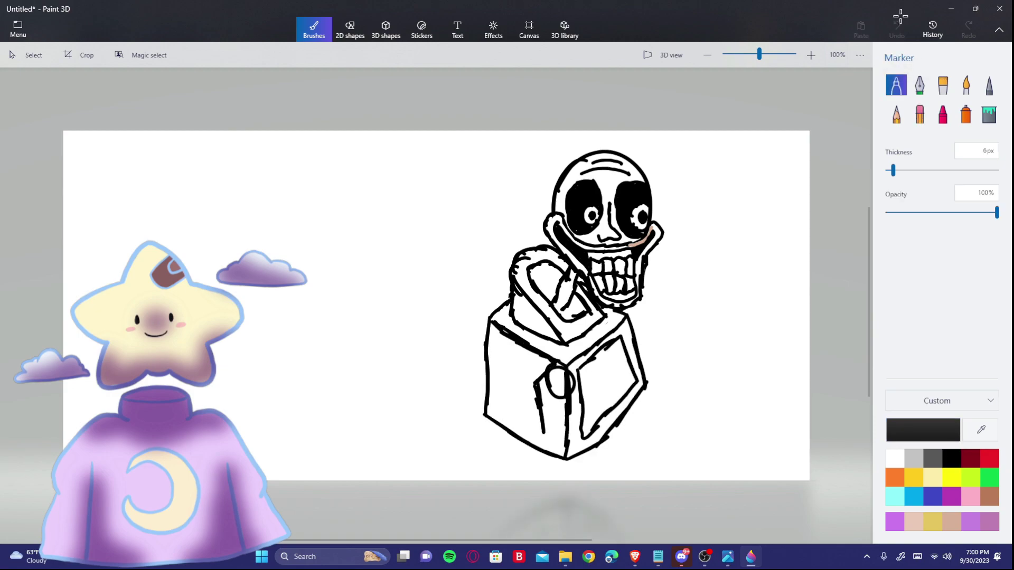
# Outline the torso's left face with a bevelled inset panel, and add circles for the front knob and right shoulder
pyautogui.moveTo(542, 399); pyautogui.dragTo(544, 445)
pyautogui.moveTo(481, 325); pyautogui.dragTo(478, 393)
pyautogui.moveTo(487, 395); pyautogui.dragTo(536, 436)
pyautogui.moveTo(489, 347); pyautogui.dragTo(534, 386)
pyautogui.moveTo(547, 397); pyautogui.dragTo(550, 442)
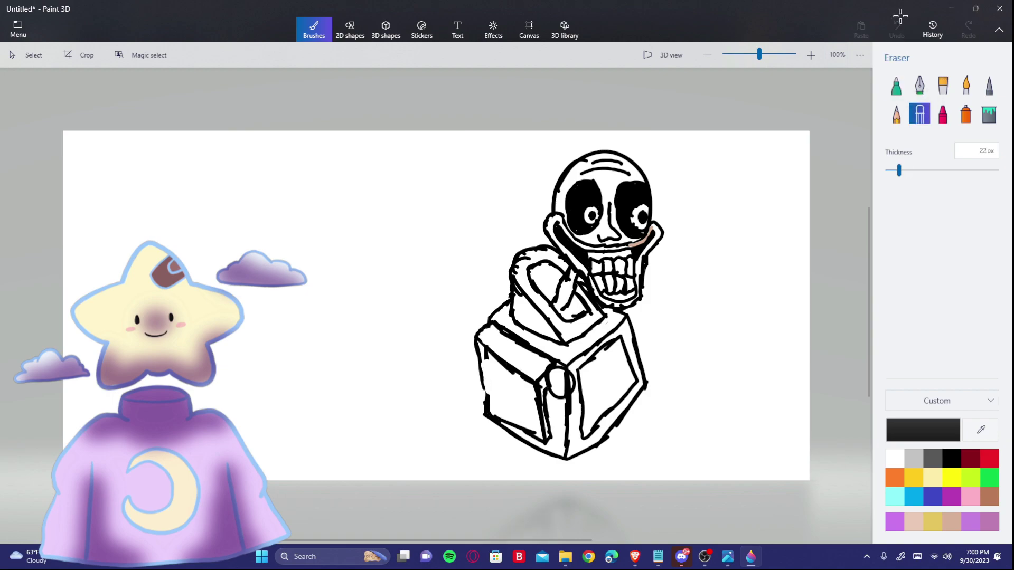
pyautogui.moveTo(629, 316); pyautogui.dragTo(636, 335)
pyautogui.moveTo(561, 375); pyautogui.dragTo(559, 393)
# Draw two jagged flames with inner flame lines shooting out to the left behind the torso and collar
pyautogui.moveTo(474, 338)
pyautogui.mouseDown()
pyautogui.moveTo(336, 316)
pyautogui.moveTo(384, 312)
pyautogui.mouseUp()
pyautogui.moveTo(368, 252); pyautogui.dragTo(398, 299)
pyautogui.moveTo(416, 246)
pyautogui.mouseDown()
pyautogui.moveTo(497, 317)
pyautogui.moveTo(450, 258)
pyautogui.mouseUp()
pyautogui.moveTo(487, 206); pyautogui.dragTo(547, 230)
pyautogui.moveTo(389, 324); pyautogui.dragTo(478, 330)
pyautogui.moveTo(415, 280); pyautogui.dragTo(489, 314)
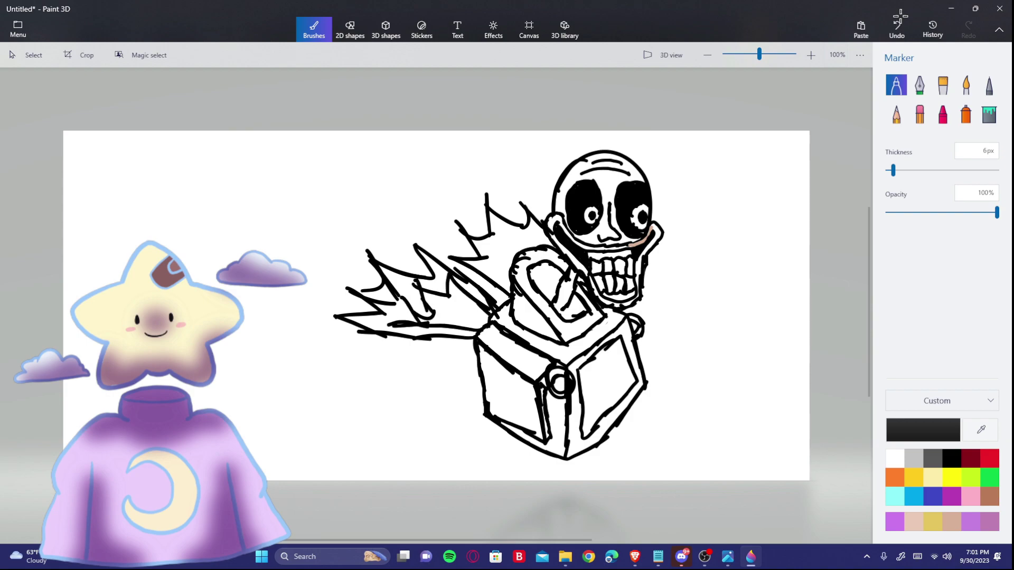
pyautogui.moveTo(494, 227); pyautogui.dragTo(550, 275)
# Draw three round wheels under the torso's left face and a slanted scoop at its lower right
pyautogui.moveTo(480, 417); pyautogui.dragTo(566, 470)
pyautogui.moveTo(594, 447); pyautogui.dragTo(621, 453)
pyautogui.moveTo(643, 391); pyautogui.dragTo(622, 456)
pyautogui.moveTo(657, 410); pyautogui.dragTo(626, 454)
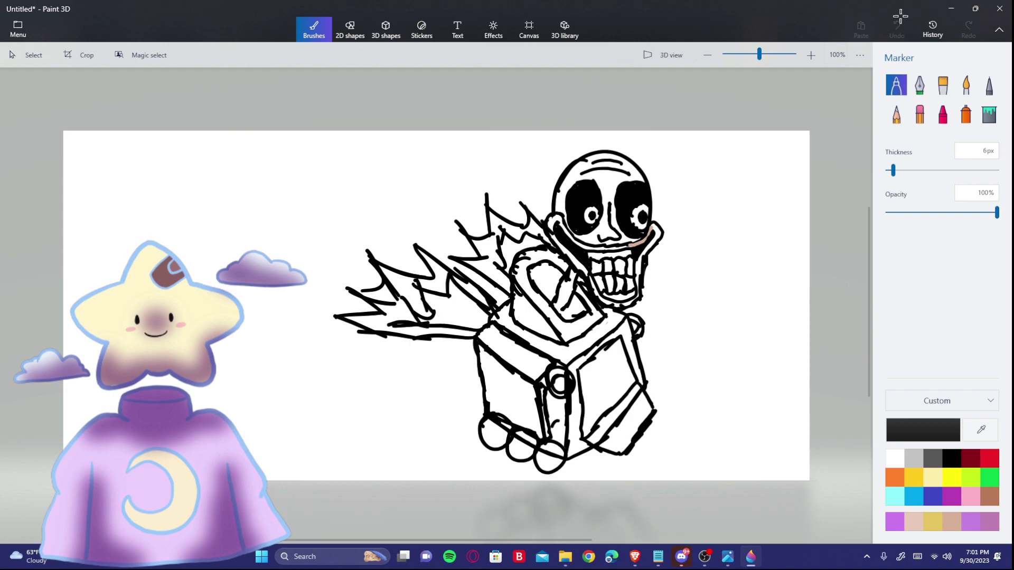
# Add small bolts on the front column and right edge, and draw two gears inside the right panel
pyautogui.moveTo(549, 403); pyautogui.dragTo(561, 410)
pyautogui.moveTo(640, 356); pyautogui.dragTo(645, 355)
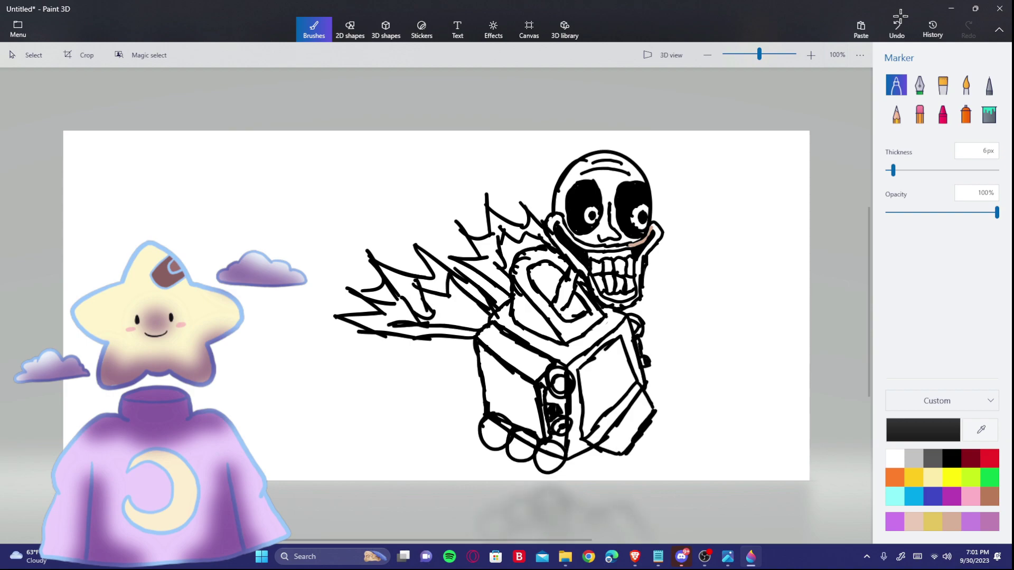
pyautogui.moveTo(588, 378)
pyautogui.mouseDown()
pyautogui.moveTo(633, 383)
pyautogui.moveTo(599, 386)
pyautogui.mouseUp()
pyautogui.moveTo(590, 387)
pyautogui.mouseDown()
pyautogui.moveTo(615, 389)
pyautogui.moveTo(595, 407)
pyautogui.mouseUp()
pyautogui.moveTo(602, 394)
pyautogui.mouseDown()
pyautogui.moveTo(586, 410)
pyautogui.moveTo(601, 414)
pyautogui.mouseUp()
pyautogui.moveTo(613, 372)
pyautogui.mouseDown()
pyautogui.moveTo(622, 369)
pyautogui.moveTo(601, 361)
pyautogui.mouseUp()
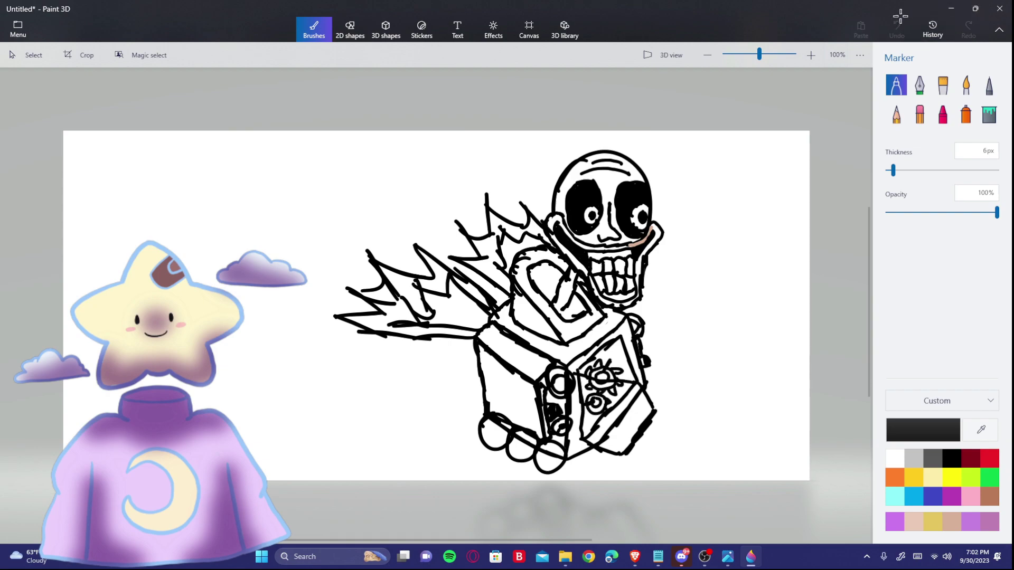
# Erase the lines crossing the scoop, and draw small hubs inside the three wheels with the marker
pyautogui.click(919, 114)
pyautogui.moveTo(636, 397); pyautogui.dragTo(602, 443)
pyautogui.click(897, 84)
pyautogui.moveTo(495, 427); pyautogui.dragTo(497, 436)
pyautogui.moveTo(522, 441); pyautogui.dragTo(525, 451)
pyautogui.moveTo(550, 451); pyautogui.dragTo(553, 457)
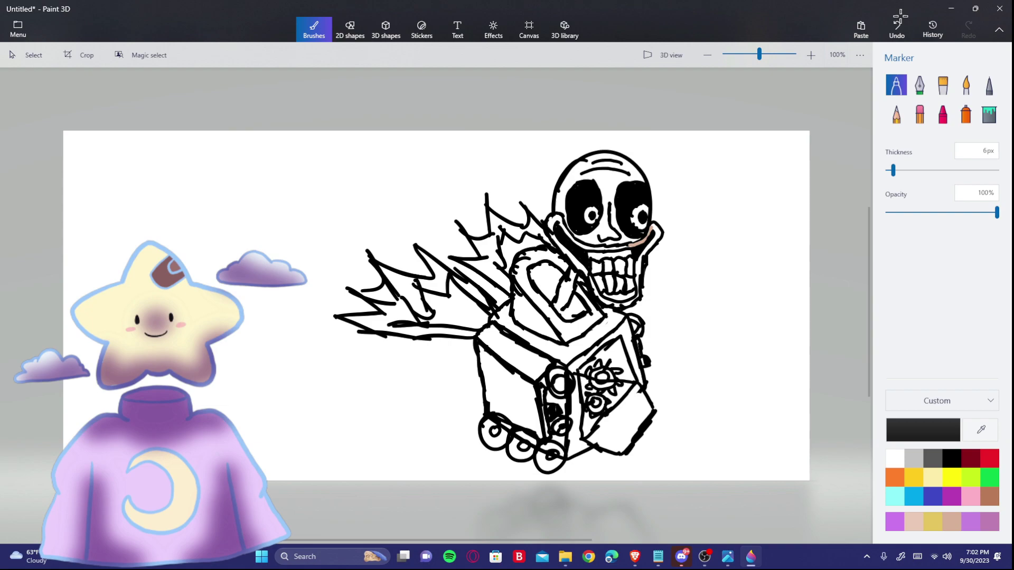
# Fill the head, cheeks and jaw with the custom skin tone
pyautogui.click(952, 522)
pyautogui.click(989, 114)
pyautogui.click(608, 190)
pyautogui.click(580, 267)
pyautogui.click(600, 296)
pyautogui.click(653, 237)
# Fill the lips with light purple and the teeth with light gray
pyautogui.click(971, 522)
pyautogui.click(619, 297)
pyautogui.click(609, 255)
pyautogui.click(914, 459)
pyautogui.click(602, 283)
pyautogui.click(621, 269)
# Fill the band, torso frame and scoop with dark gray, and the three wheels with black
pyautogui.click(933, 459)
pyautogui.click(565, 353)
pyautogui.click(576, 433)
pyautogui.click(623, 422)
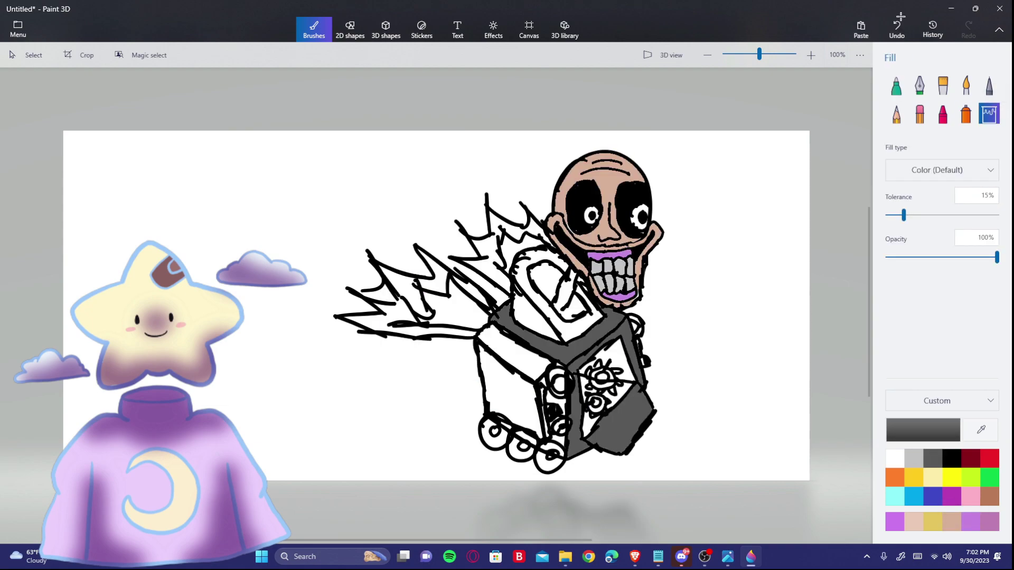
pyautogui.click(951, 459)
pyautogui.click(515, 449)
pyautogui.click(486, 425)
pyautogui.click(541, 462)
# Mix a dark navy from the blue swatch and fill the torso's left face and its bevel with it
pyautogui.click(933, 497)
pyautogui.click(923, 430)
pyautogui.click(503, 291)
pyautogui.click(449, 385)
pyautogui.click(508, 391)
pyautogui.click(515, 351)
pyautogui.click(545, 423)
# Paint the front knob's center dark gray and its outer ring light gray with the marker
pyautogui.click(933, 459)
pyautogui.click(896, 85)
pyautogui.click(561, 384)
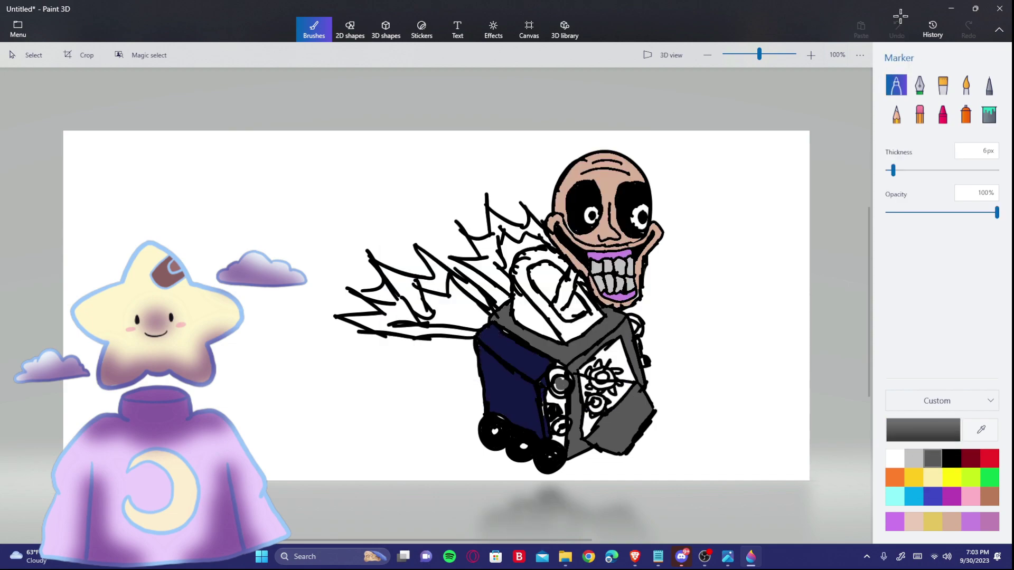
pyautogui.click(913, 459)
pyautogui.moveTo(555, 372); pyautogui.dragTo(549, 376)
pyautogui.click(900, 20)
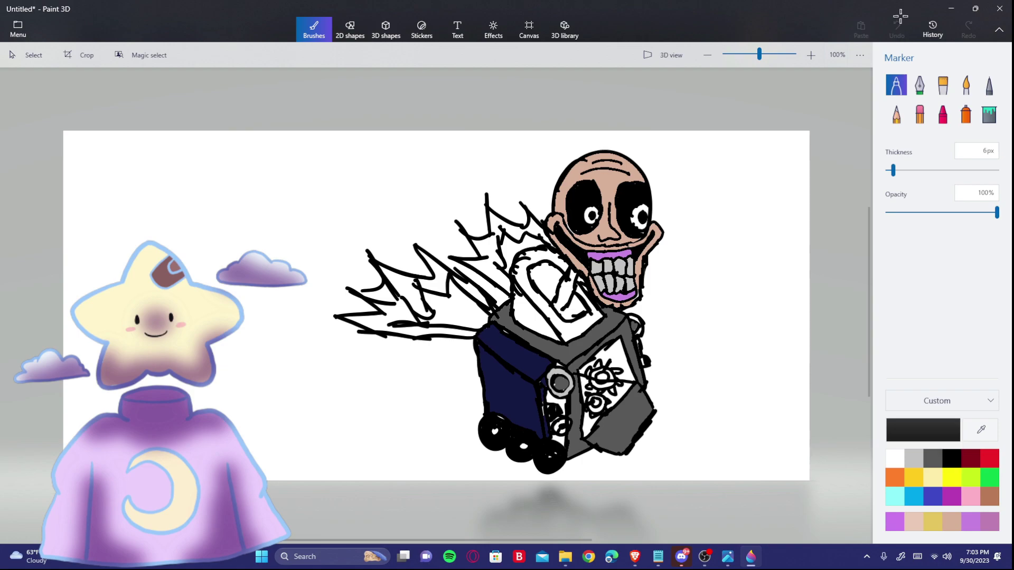
# Fill the front column's background with a darker custom gray, and color its lower bolt dark gray
pyautogui.click(932, 458)
pyautogui.click(923, 429)
pyautogui.click(398, 297)
pyautogui.click(451, 382)
pyautogui.click(989, 114)
pyautogui.click(554, 397)
pyautogui.click(932, 458)
pyautogui.click(560, 425)
pyautogui.click(900, 21)
pyautogui.click(901, 22)
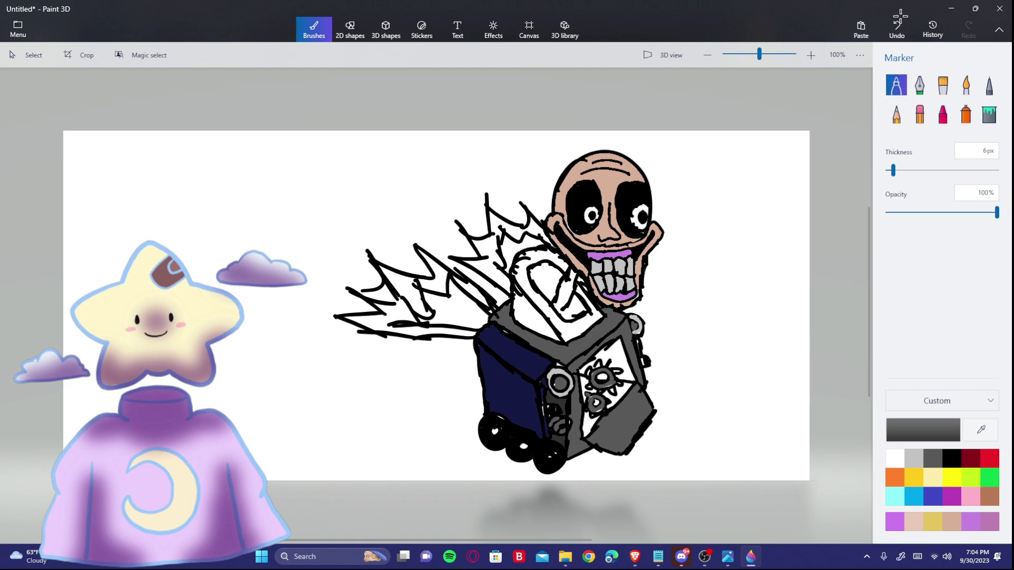
# Mix the near-black gray 2d2d2d and fill the background around the gears in the right panel
pyautogui.click(923, 430)
pyautogui.click(397, 300)
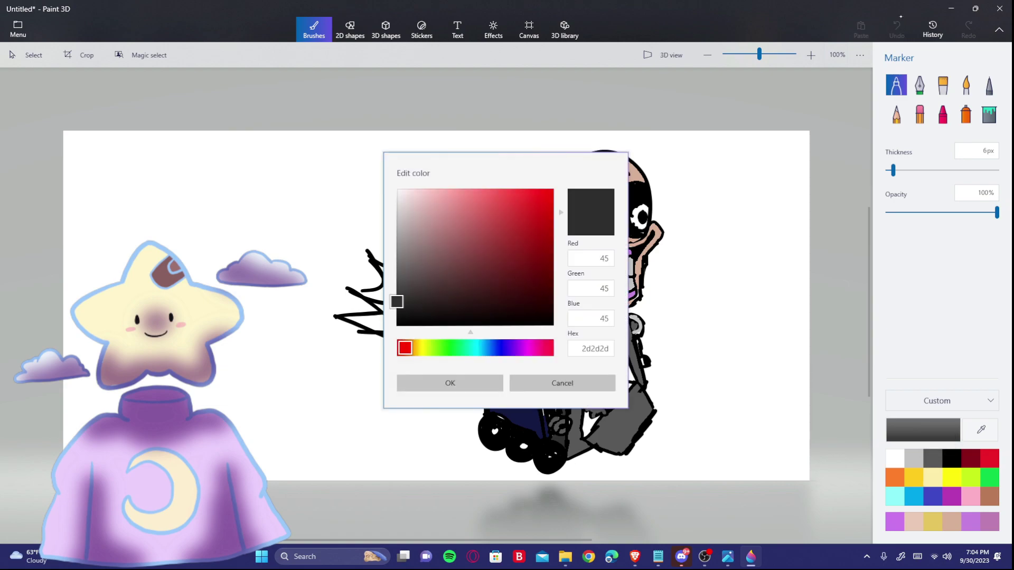
pyautogui.click(450, 382)
pyautogui.click(989, 114)
pyautogui.click(615, 355)
pyautogui.click(586, 383)
pyautogui.click(618, 394)
pyautogui.click(589, 423)
# Fill the neck with the skin tone and color the collar in dark and light gray
pyautogui.click(952, 521)
pyautogui.click(895, 85)
pyautogui.click(951, 521)
pyautogui.click(989, 114)
pyautogui.click(566, 291)
pyautogui.click(932, 459)
pyautogui.click(531, 316)
pyautogui.click(897, 29)
pyautogui.click(899, 24)
pyautogui.click(899, 24)
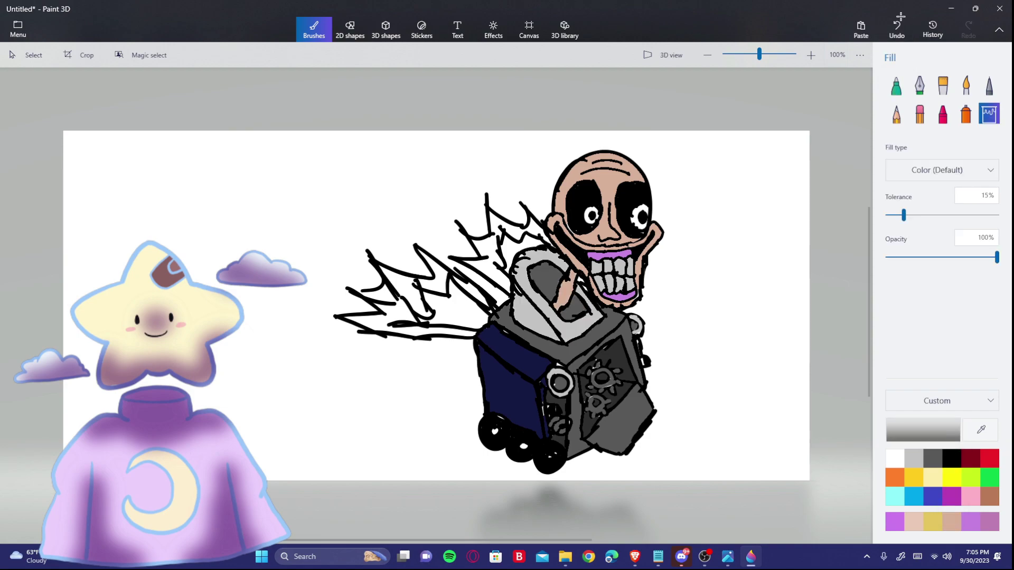
pyautogui.click(900, 24)
pyautogui.click(900, 24)
# Fill the outer flames with orange and their inner cores with yellow
pyautogui.click(895, 477)
pyautogui.click(989, 113)
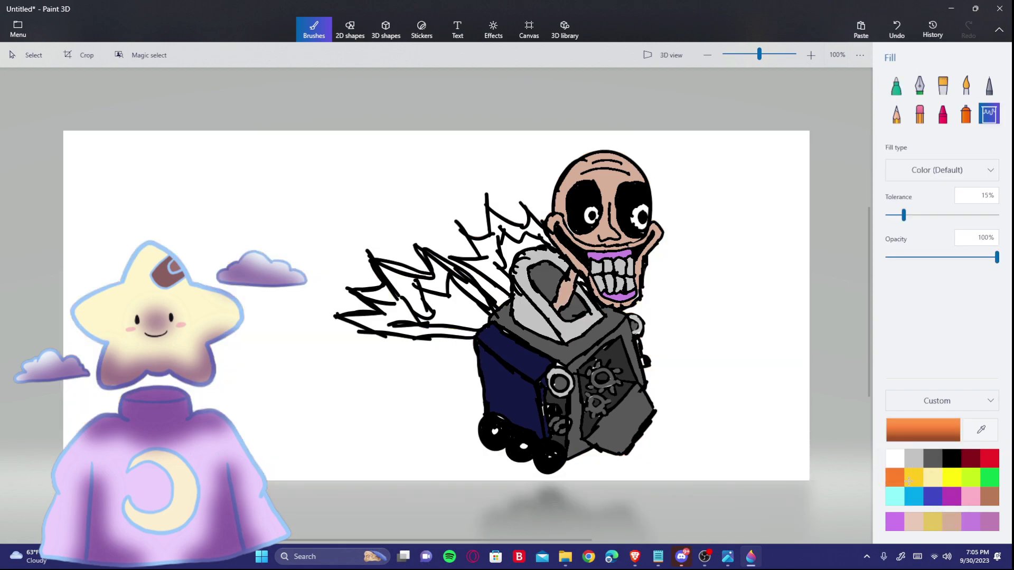
pyautogui.click(401, 290)
pyautogui.click(439, 272)
pyautogui.click(951, 477)
pyautogui.click(454, 312)
pyautogui.click(895, 477)
pyautogui.click(486, 253)
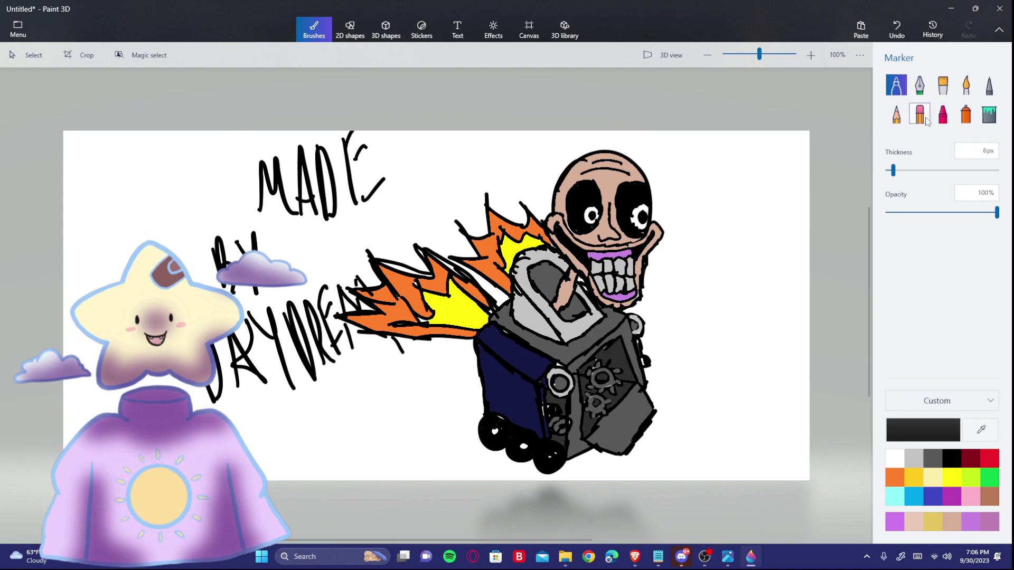
# Try spraying an orange glow over the right panel with the spray can at 25% opacity, and undo it
pyautogui.click(965, 119)
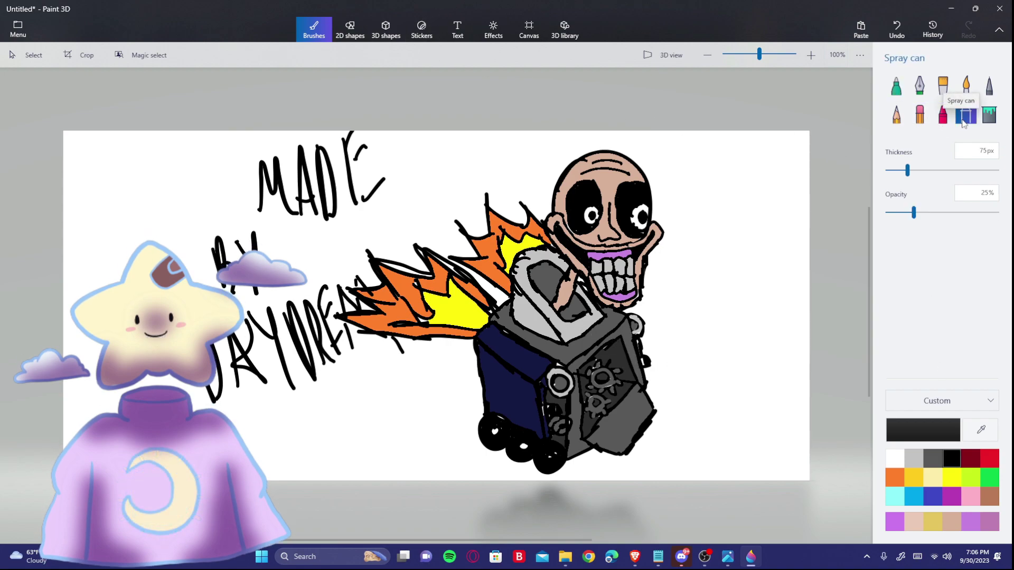
pyautogui.click(895, 477)
pyautogui.moveTo(584, 423); pyautogui.dragTo(631, 375)
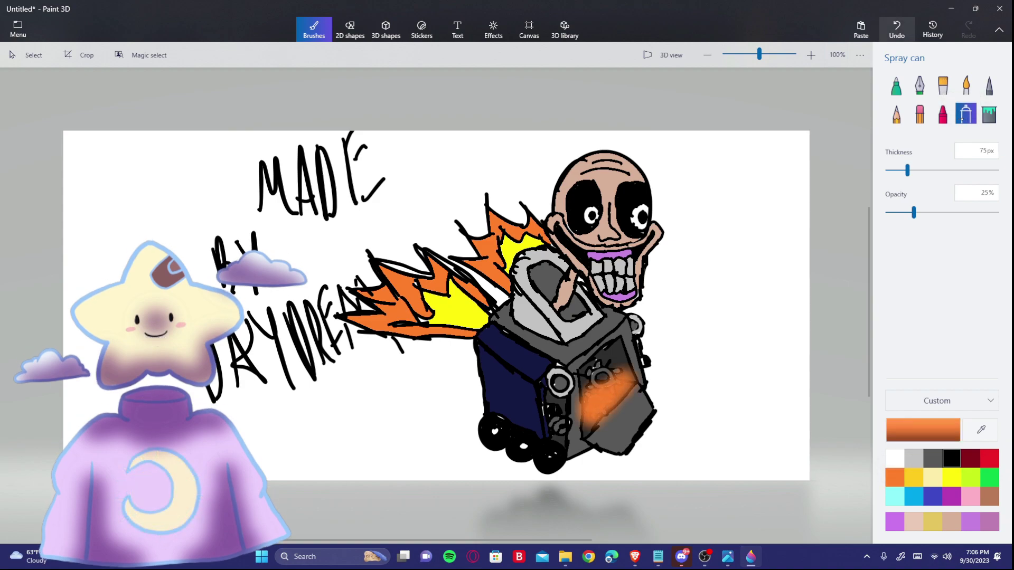
pyautogui.click(896, 29)
# Set the spray can's opacity to 11% and spray orange over the right panel, undoing the excess strokes
pyautogui.moveTo(914, 213); pyautogui.dragTo(898, 213)
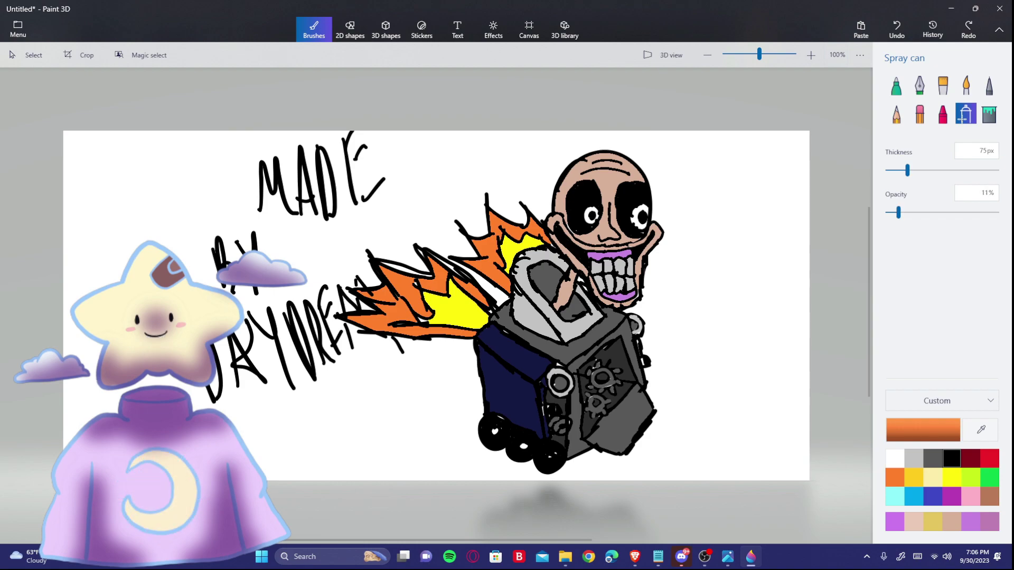
pyautogui.moveTo(587, 427)
pyautogui.mouseDown()
pyautogui.moveTo(637, 379)
pyautogui.moveTo(594, 396)
pyautogui.moveTo(605, 351)
pyautogui.moveTo(592, 365)
pyautogui.mouseUp()
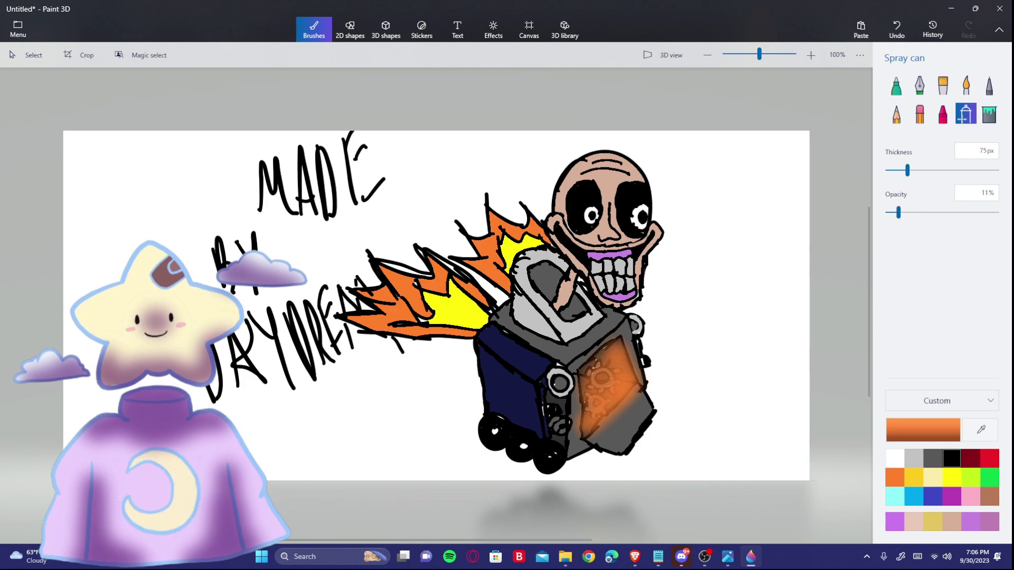
pyautogui.click(896, 29)
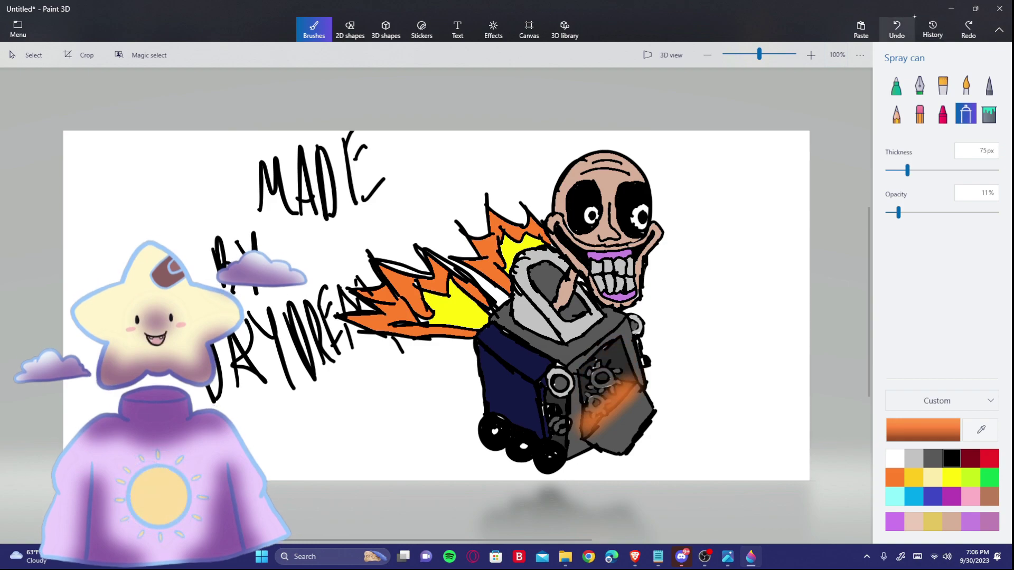
# Undo the last spray stroke and spray a fainter orange glow over the gear panel at 4% opacity
pyautogui.click(897, 29)
pyautogui.moveTo(898, 212); pyautogui.dragTo(891, 212)
pyautogui.moveTo(593, 420)
pyautogui.mouseDown()
pyautogui.moveTo(623, 363)
pyautogui.moveTo(597, 365)
pyautogui.moveTo(604, 354)
pyautogui.mouseUp()
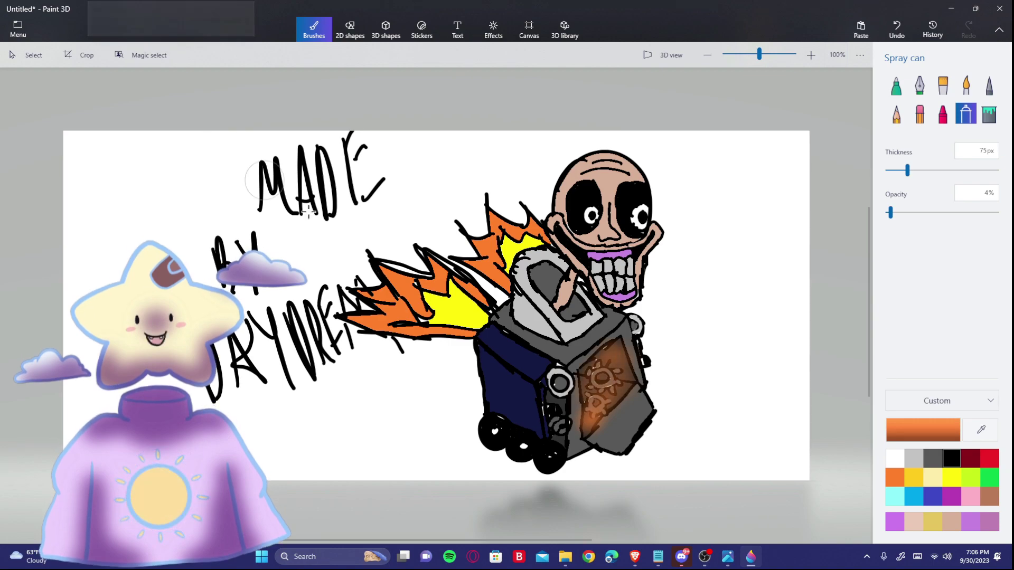
pyautogui.click(18, 29)
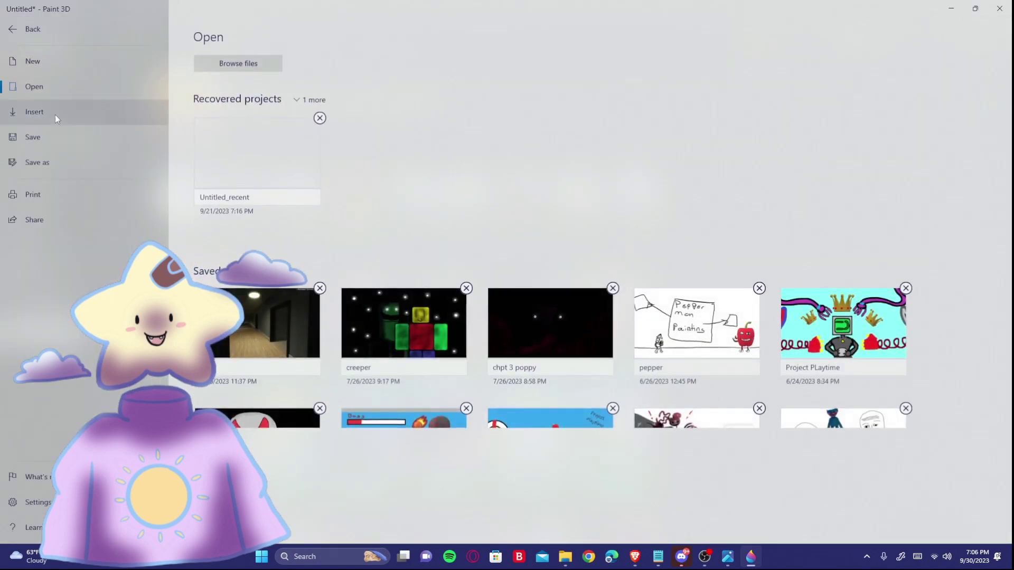
pyautogui.click(52, 163)
pyautogui.press('Escape')
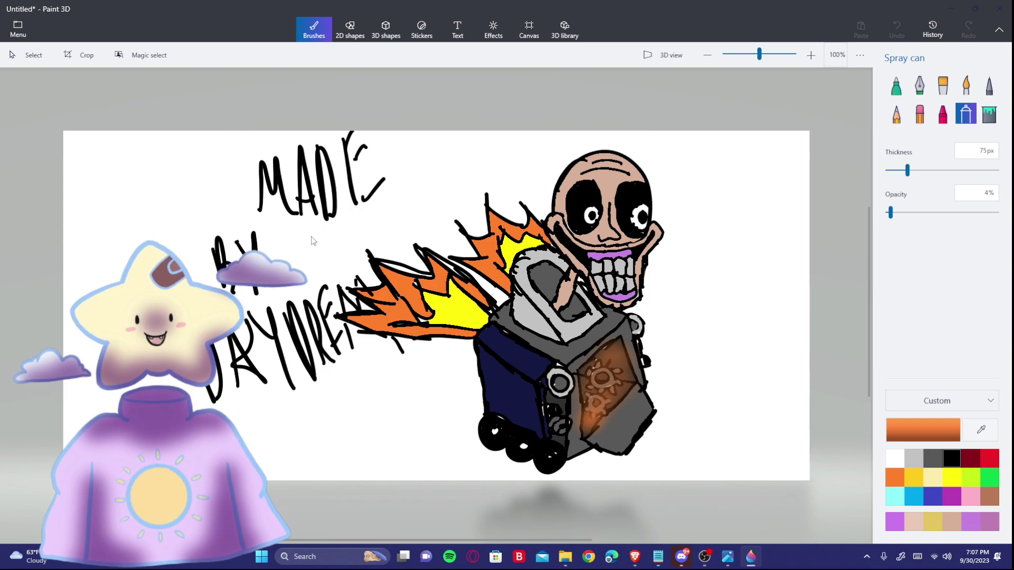
pyautogui.click(498, 283)
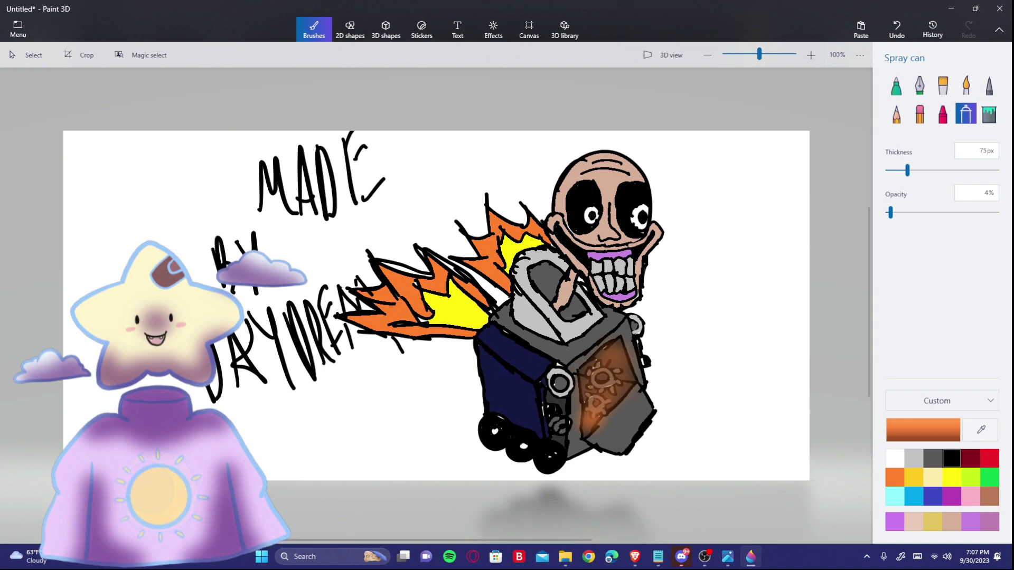
# Start a new blank drawing without saving the changes to the current one
pyautogui.click(18, 30)
pyautogui.click(29, 63)
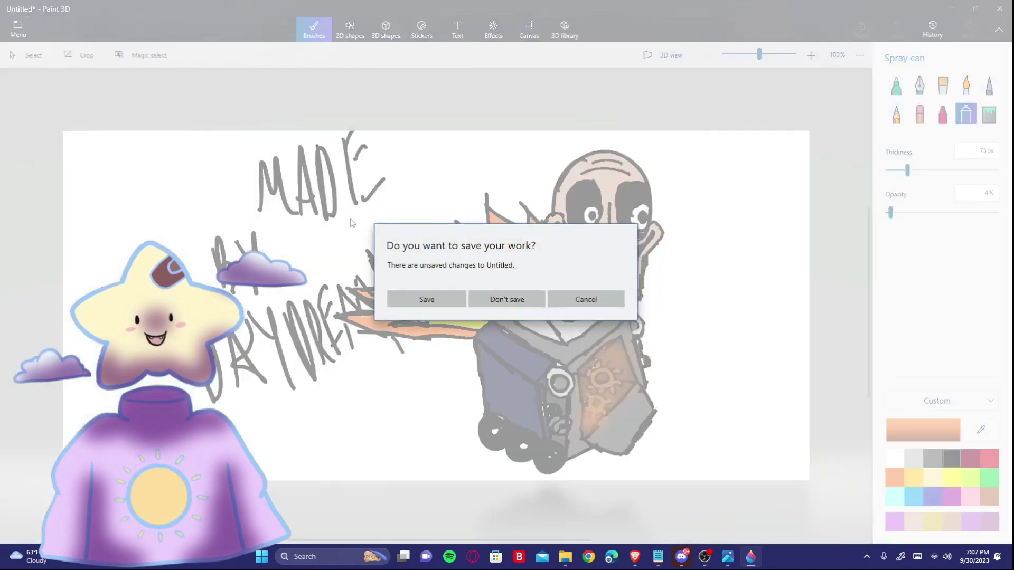
pyautogui.click(508, 306)
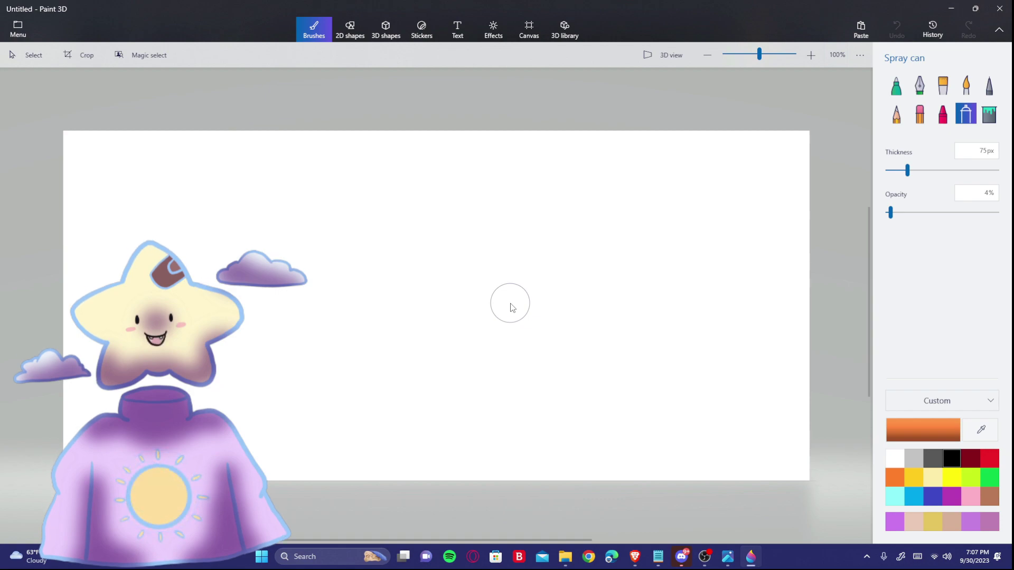
# Outline a new head in the upper middle of the canvas with the black 6 px marker
pyautogui.click(897, 85)
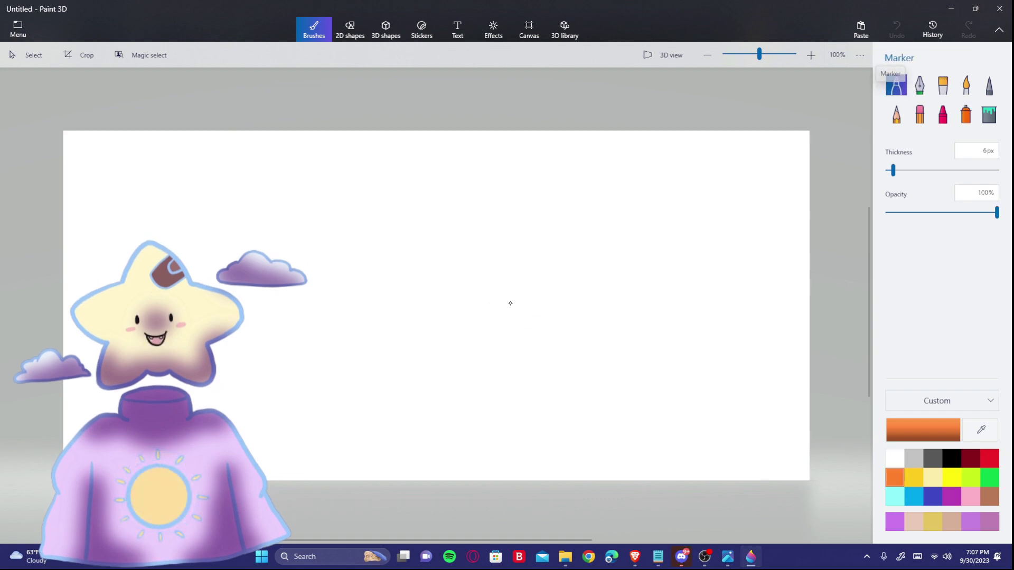
pyautogui.click(952, 477)
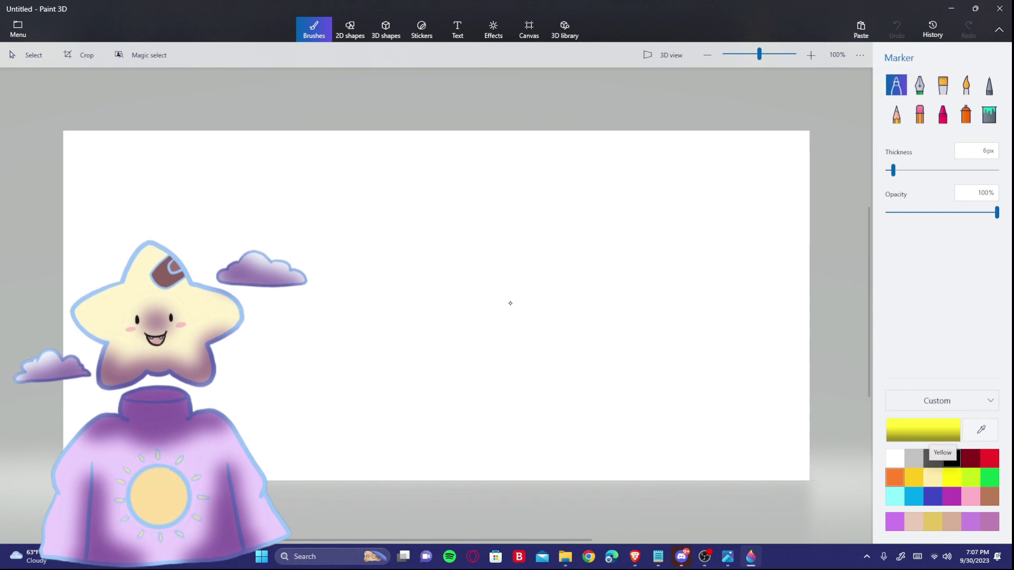
pyautogui.click(952, 458)
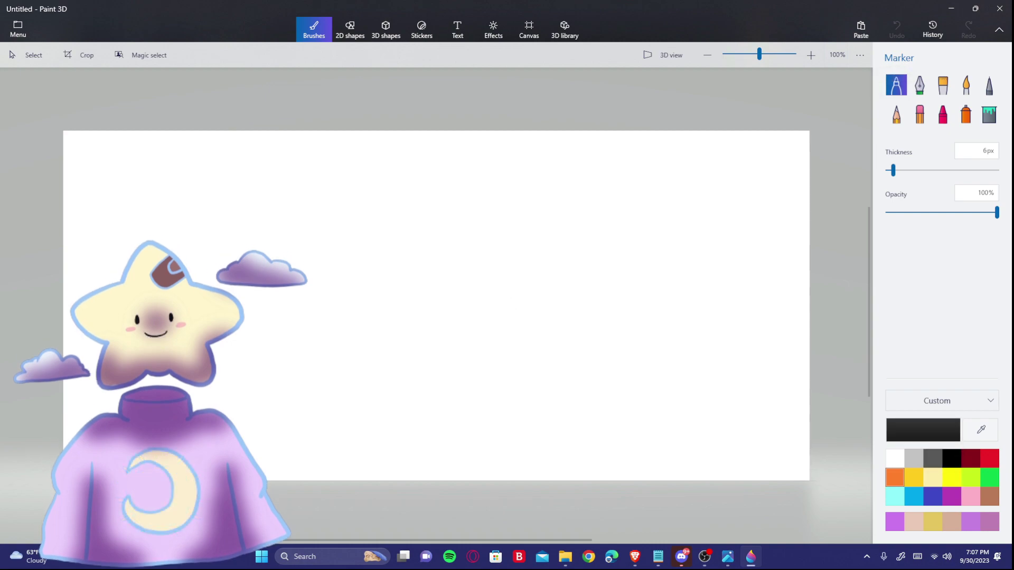
pyautogui.moveTo(422, 176)
pyautogui.mouseDown()
pyautogui.moveTo(375, 261)
pyautogui.moveTo(435, 175)
pyautogui.moveTo(377, 286)
pyautogui.mouseUp()
pyautogui.press('e')
pyautogui.click(897, 85)
# Draw two round eyes inside large sockets and a small nose on the face
pyautogui.moveTo(399, 207)
pyautogui.mouseDown()
pyautogui.moveTo(394, 248)
pyautogui.moveTo(400, 208)
pyautogui.mouseUp()
pyautogui.moveTo(456, 206); pyautogui.dragTo(459, 203)
pyautogui.moveTo(405, 231); pyautogui.dragTo(402, 233)
pyautogui.click(409, 242)
pyautogui.moveTo(457, 231)
pyautogui.mouseDown()
pyautogui.moveTo(466, 228)
pyautogui.moveTo(444, 262)
pyautogui.mouseUp()
pyautogui.moveTo(425, 266); pyautogui.dragTo(454, 269)
# Draw a domed helmet with a pointed brim over the forehead and fill it with dark gray
pyautogui.moveTo(399, 172)
pyautogui.mouseDown()
pyautogui.moveTo(372, 229)
pyautogui.moveTo(497, 226)
pyautogui.mouseUp()
pyautogui.moveTo(386, 174)
pyautogui.mouseDown()
pyautogui.moveTo(483, 180)
pyautogui.moveTo(521, 217)
pyautogui.moveTo(459, 212)
pyautogui.moveTo(510, 222)
pyautogui.mouseUp()
pyautogui.press('e')
pyautogui.press('m')
pyautogui.press('e')
pyautogui.click(932, 458)
pyautogui.click(989, 114)
pyautogui.click(434, 199)
# Draw the left cheek and jaw line in black and fill both eye sockets with black
pyautogui.click(952, 458)
pyautogui.click(896, 85)
pyautogui.click(896, 29)
pyautogui.moveTo(361, 229)
pyautogui.mouseDown()
pyautogui.moveTo(399, 310)
pyautogui.moveTo(454, 351)
pyautogui.mouseUp()
pyautogui.click(989, 114)
pyautogui.click(397, 248)
pyautogui.click(456, 246)
# Outline the right cheek and jaw, erase the overlapping head lines, and draw the inner edge of the wide grin
pyautogui.click(896, 85)
pyautogui.moveTo(489, 247)
pyautogui.mouseDown()
pyautogui.moveTo(500, 307)
pyautogui.moveTo(454, 353)
pyautogui.mouseUp()
pyautogui.click(920, 114)
pyautogui.moveTo(387, 257)
pyautogui.mouseDown()
pyautogui.moveTo(486, 259)
pyautogui.moveTo(454, 304)
pyautogui.mouseUp()
pyautogui.moveTo(376, 253)
pyautogui.mouseDown()
pyautogui.moveTo(387, 285)
pyautogui.moveTo(455, 306)
pyautogui.mouseUp()
pyautogui.click(897, 85)
pyautogui.moveTo(523, 262); pyautogui.dragTo(487, 343)
pyautogui.moveTo(377, 264)
pyautogui.mouseDown()
pyautogui.moveTo(499, 290)
pyautogui.moveTo(501, 252)
pyautogui.mouseUp()
# Draw the gums and two rows of teeth, and fill the corners of the mouth with black
pyautogui.moveTo(418, 289); pyautogui.dragTo(480, 300)
pyautogui.moveTo(429, 341); pyautogui.dragTo(475, 338)
pyautogui.moveTo(422, 300); pyautogui.dragTo(449, 319)
pyautogui.moveTo(449, 301)
pyautogui.mouseDown()
pyautogui.moveTo(475, 317)
pyautogui.moveTo(440, 342)
pyautogui.mouseUp()
pyautogui.moveTo(460, 321)
pyautogui.mouseDown()
pyautogui.moveTo(459, 337)
pyautogui.moveTo(476, 335)
pyautogui.mouseUp()
pyautogui.click(989, 114)
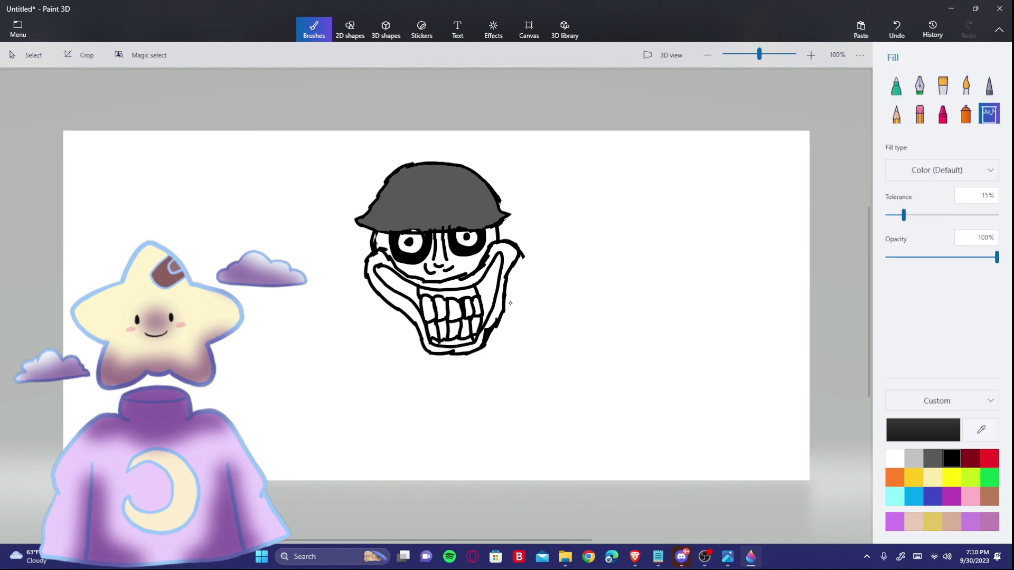
pyautogui.click(497, 288)
# Draw a rounded machine chest below the jaw with a curved base and vertical dividers marking three sections
pyautogui.press('m')
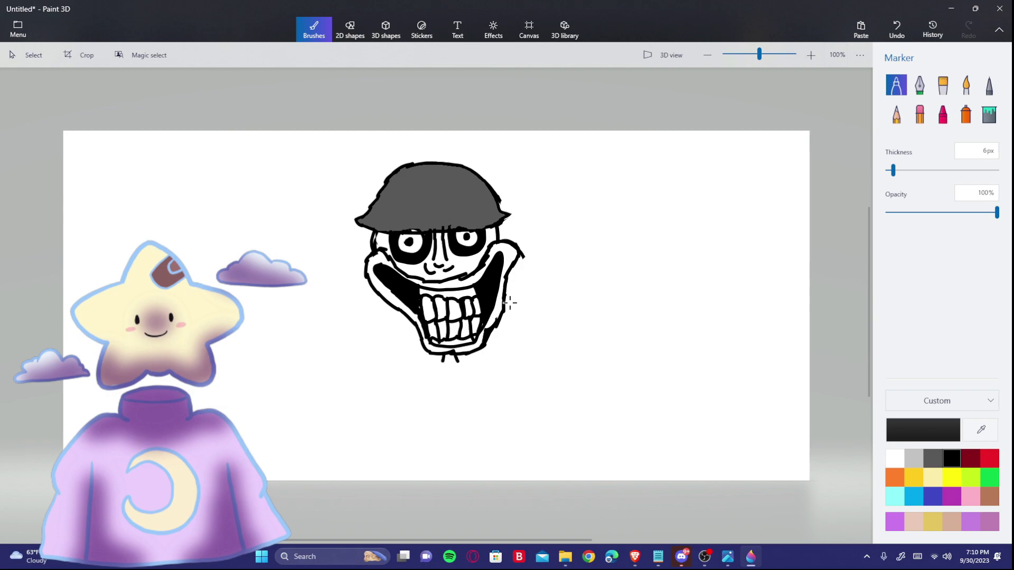
pyautogui.moveTo(393, 363)
pyautogui.mouseDown()
pyautogui.moveTo(502, 430)
pyautogui.moveTo(518, 357)
pyautogui.mouseUp()
pyautogui.moveTo(393, 364); pyautogui.dragTo(502, 430)
pyautogui.moveTo(517, 354); pyautogui.dragTo(481, 452)
pyautogui.moveTo(406, 422)
pyautogui.mouseDown()
pyautogui.moveTo(399, 441)
pyautogui.moveTo(529, 436)
pyautogui.mouseUp()
pyautogui.moveTo(512, 421); pyautogui.dragTo(522, 438)
pyautogui.moveTo(438, 363); pyautogui.dragTo(465, 438)
pyautogui.moveTo(478, 361)
pyautogui.mouseDown()
pyautogui.moveTo(482, 396)
pyautogui.moveTo(515, 361)
pyautogui.mouseUp()
pyautogui.moveTo(483, 388); pyautogui.dragTo(486, 433)
pyautogui.moveTo(515, 398); pyautogui.dragTo(489, 430)
# Draw a tall frame in each of the three chest sections with two small square windows inside
pyautogui.moveTo(397, 370); pyautogui.dragTo(428, 370)
pyautogui.moveTo(428, 373); pyautogui.dragTo(425, 435)
pyautogui.moveTo(398, 372)
pyautogui.mouseDown()
pyautogui.moveTo(401, 399)
pyautogui.moveTo(460, 396)
pyautogui.mouseUp()
pyautogui.moveTo(493, 376); pyautogui.dragTo(505, 392)
pyautogui.moveTo(406, 387); pyautogui.dragTo(465, 425)
pyautogui.moveTo(407, 410); pyautogui.dragTo(423, 424)
pyautogui.moveTo(492, 404); pyautogui.dragTo(508, 414)
# Try drawing supports between the chest and the jaw, and undo the strokes
pyautogui.moveTo(392, 362); pyautogui.dragTo(428, 352)
pyautogui.moveTo(416, 317)
pyautogui.mouseDown()
pyautogui.moveTo(396, 358)
pyautogui.moveTo(410, 351)
pyautogui.mouseUp()
pyautogui.moveTo(501, 320); pyautogui.dragTo(512, 354)
pyautogui.hotkey('ctrl', 'z')
pyautogui.hotkey('ctrl', 'z')
pyautogui.hotkey('ctrl', 'z')
pyautogui.hotkey('ctrl', 'z')
# Draw angled supports on both sides of the jaw, connecting it down to the chest
pyautogui.moveTo(396, 309); pyautogui.dragTo(392, 360)
pyautogui.moveTo(505, 309); pyautogui.dragTo(514, 355)
pyautogui.moveTo(417, 321); pyautogui.dragTo(405, 352)
pyautogui.moveTo(494, 331); pyautogui.dragTo(504, 351)
# Draw rounded packs on both sides of the head and fill them with small circles
pyautogui.moveTo(371, 235)
pyautogui.mouseDown()
pyautogui.moveTo(350, 253)
pyautogui.moveTo(404, 336)
pyautogui.mouseUp()
pyautogui.moveTo(499, 230)
pyautogui.mouseDown()
pyautogui.moveTo(539, 313)
pyautogui.moveTo(513, 320)
pyautogui.mouseUp()
pyautogui.moveTo(358, 317); pyautogui.dragTo(390, 330)
pyautogui.moveTo(369, 301)
pyautogui.mouseDown()
pyautogui.moveTo(391, 311)
pyautogui.moveTo(360, 277)
pyautogui.mouseUp()
pyautogui.moveTo(360, 272); pyautogui.dragTo(364, 246)
pyautogui.moveTo(501, 234)
pyautogui.mouseDown()
pyautogui.moveTo(536, 263)
pyautogui.moveTo(534, 280)
pyautogui.mouseUp()
pyautogui.moveTo(514, 311)
pyautogui.mouseDown()
pyautogui.moveTo(531, 295)
pyautogui.moveTo(515, 322)
pyautogui.mouseUp()
# Clean up the outer edges of the two circle-filled packs with the eraser
pyautogui.click(920, 114)
pyautogui.moveTo(520, 233)
pyautogui.mouseDown()
pyautogui.moveTo(543, 278)
pyautogui.moveTo(539, 263)
pyautogui.moveTo(529, 315)
pyautogui.mouseUp()
pyautogui.click(895, 86)
pyautogui.click(920, 113)
pyautogui.moveTo(348, 236)
pyautogui.mouseDown()
pyautogui.moveTo(373, 338)
pyautogui.moveTo(392, 337)
pyautogui.moveTo(368, 326)
pyautogui.mouseUp()
# Draw a tall canister with a fuse outside each pack and close the packs' upper and lower edges
pyautogui.click(896, 85)
pyautogui.moveTo(323, 252); pyautogui.dragTo(328, 338)
pyautogui.moveTo(345, 269); pyautogui.dragTo(358, 336)
pyautogui.moveTo(543, 260); pyautogui.dragTo(544, 312)
pyautogui.moveTo(539, 232); pyautogui.dragTo(571, 232)
pyautogui.moveTo(568, 236); pyautogui.dragTo(565, 321)
pyautogui.moveTo(359, 332); pyautogui.dragTo(392, 336)
pyautogui.moveTo(513, 327); pyautogui.dragTo(549, 308)
pyautogui.moveTo(500, 228); pyautogui.dragTo(536, 233)
pyautogui.moveTo(322, 234); pyautogui.dragTo(337, 250)
pyautogui.moveTo(563, 206); pyautogui.dragTo(552, 235)
# Draw short arms from the supports and a spoked wheel on each side of the chest
pyautogui.moveTo(376, 339); pyautogui.dragTo(391, 384)
pyautogui.moveTo(529, 326); pyautogui.dragTo(521, 358)
pyautogui.moveTo(363, 369); pyautogui.dragTo(352, 386)
pyautogui.moveTo(528, 371); pyautogui.dragTo(524, 392)
pyautogui.moveTo(521, 349); pyautogui.dragTo(564, 368)
pyautogui.moveTo(348, 380)
pyautogui.mouseDown()
pyautogui.moveTo(391, 355)
pyautogui.moveTo(361, 388)
pyautogui.mouseUp()
pyautogui.moveTo(540, 370)
pyautogui.mouseDown()
pyautogui.moveTo(533, 377)
pyautogui.moveTo(547, 396)
pyautogui.mouseUp()
pyautogui.moveTo(370, 387)
pyautogui.mouseDown()
pyautogui.moveTo(378, 411)
pyautogui.moveTo(388, 404)
pyautogui.mouseUp()
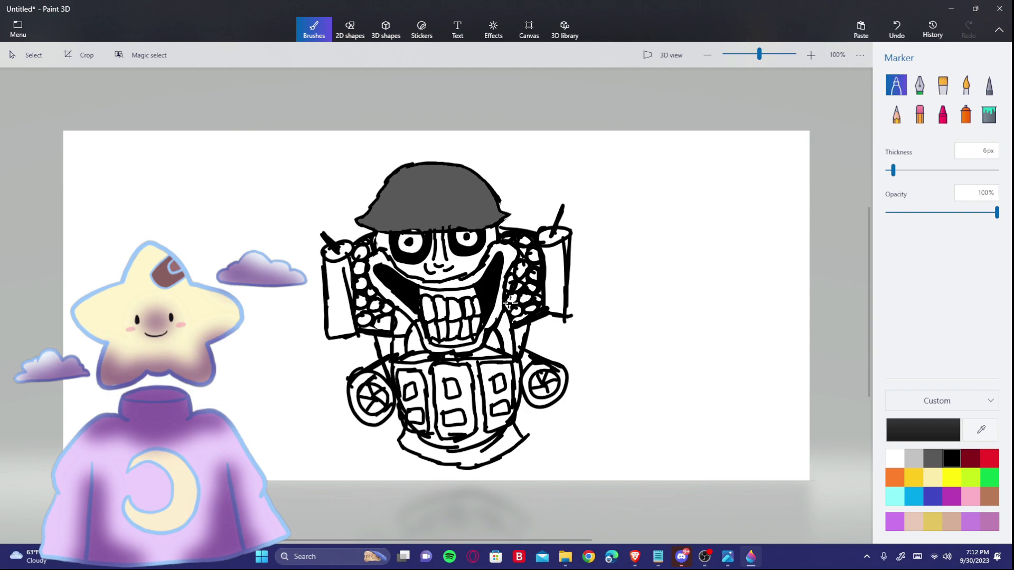
pyautogui.moveTo(529, 380); pyautogui.dragTo(525, 400)
# Fill the outer rims of both side wheels with black
pyautogui.click(989, 114)
pyautogui.click(361, 416)
pyautogui.click(554, 398)
# Fill the wheel hubs, arms, supports, chest body and curved base with dark gray
pyautogui.click(933, 459)
pyautogui.click(530, 371)
pyautogui.click(382, 374)
pyautogui.click(526, 358)
pyautogui.click(459, 454)
pyautogui.click(489, 352)
pyautogui.click(402, 322)
pyautogui.click(504, 333)
pyautogui.click(521, 338)
# Fill the two side canisters and their caps with light gray, undoing a stray fill
pyautogui.click(913, 459)
pyautogui.click(554, 280)
pyautogui.hotkey('ctrl', 'z')
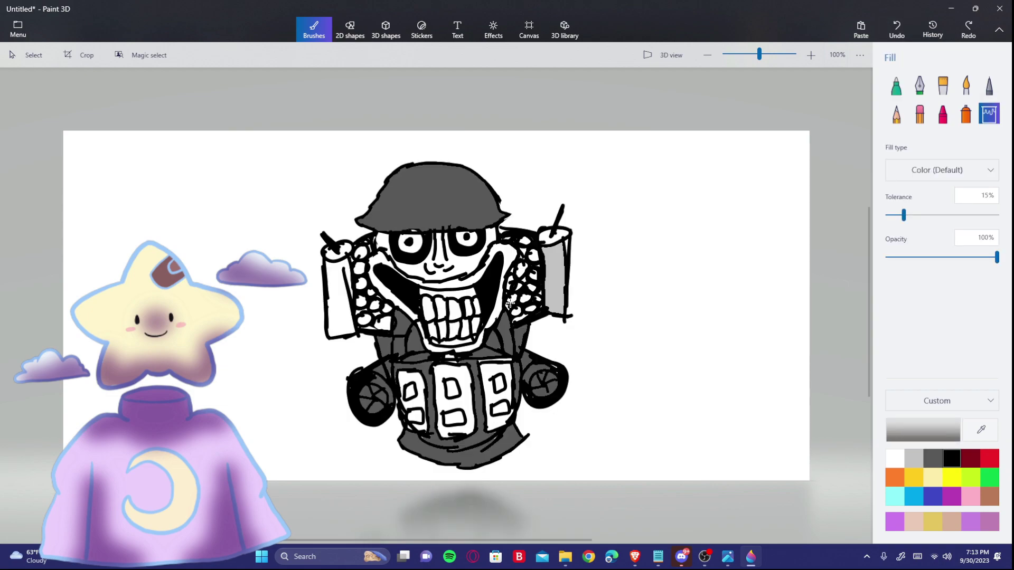
pyautogui.click(341, 295)
pyautogui.click(553, 236)
pyautogui.click(382, 323)
# Fill the small circles in both side packs with light gray
pyautogui.click(361, 253)
pyautogui.click(360, 269)
pyautogui.click(362, 284)
pyautogui.click(521, 270)
pyautogui.click(526, 299)
pyautogui.click(533, 255)
pyautogui.click(532, 288)
pyautogui.click(525, 241)
# Mix a dark green from the green swatch and fill the three chest panels with it
pyautogui.click(989, 477)
pyautogui.click(923, 430)
pyautogui.click(539, 278)
pyautogui.click(450, 383)
# Fill the upper window of each chest panel with red
pyautogui.click(454, 372)
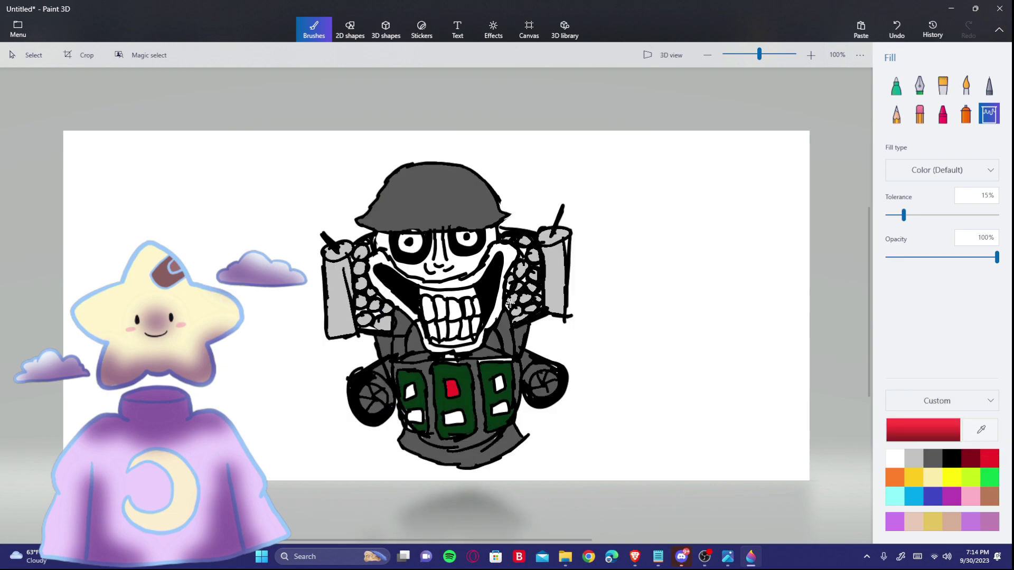
pyautogui.click(499, 384)
pyautogui.click(410, 391)
# Fill the lower window of each chest panel with black
pyautogui.click(951, 459)
pyautogui.click(500, 408)
pyautogui.click(454, 417)
pyautogui.click(415, 416)
# Fill the face with the tan skin tone and the upper and lower gums with purple
pyautogui.click(951, 521)
pyautogui.click(465, 264)
pyautogui.click(970, 522)
pyautogui.click(448, 292)
pyautogui.click(455, 343)
# Fill the teeth with light gray, undo the last excess fill, and select the tan skin tone again
pyautogui.click(913, 458)
pyautogui.click(442, 309)
pyautogui.click(470, 309)
pyautogui.click(896, 29)
pyautogui.click(951, 522)
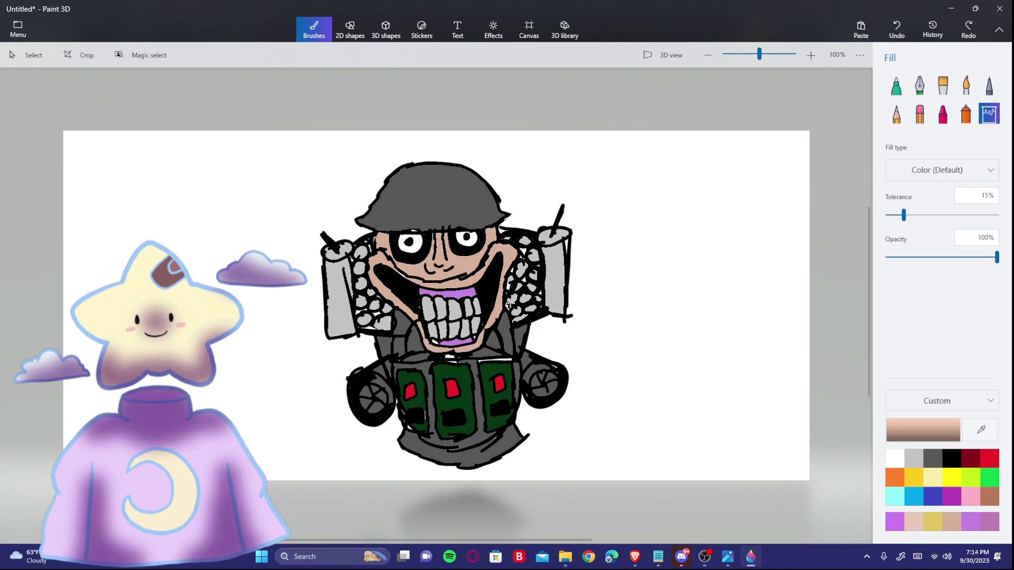
# Fill the neck under the chin with tan and write a black MADE BY signature with the artist's name beside the character
pyautogui.click(450, 357)
pyautogui.click(951, 459)
pyautogui.click(897, 86)
pyautogui.moveTo(613, 222); pyautogui.dragTo(661, 230)
pyautogui.moveTo(662, 229); pyautogui.dragTo(688, 235)
pyautogui.moveTo(665, 212); pyautogui.dragTo(695, 211)
pyautogui.moveTo(700, 167); pyautogui.dragTo(702, 244)
pyautogui.moveTo(700, 168); pyautogui.dragTo(703, 232)
pyautogui.moveTo(739, 322); pyautogui.dragTo(763, 390)
pyautogui.moveTo(771, 376); pyautogui.dragTo(787, 314)
pyautogui.moveTo(790, 365); pyautogui.dragTo(807, 362)
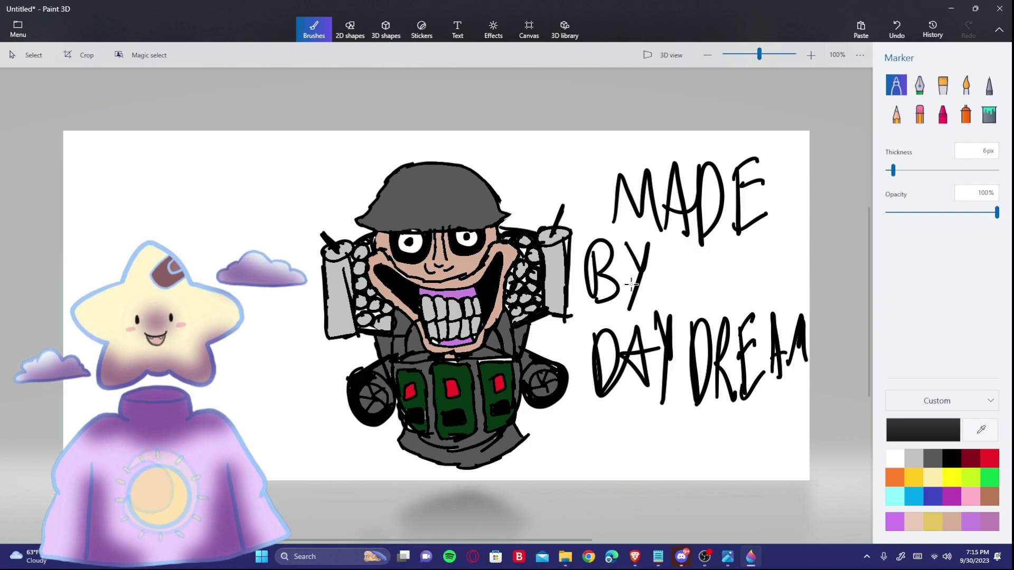
# Save a copy of the signed drawing in image format
pyautogui.click(18, 29)
pyautogui.click(86, 164)
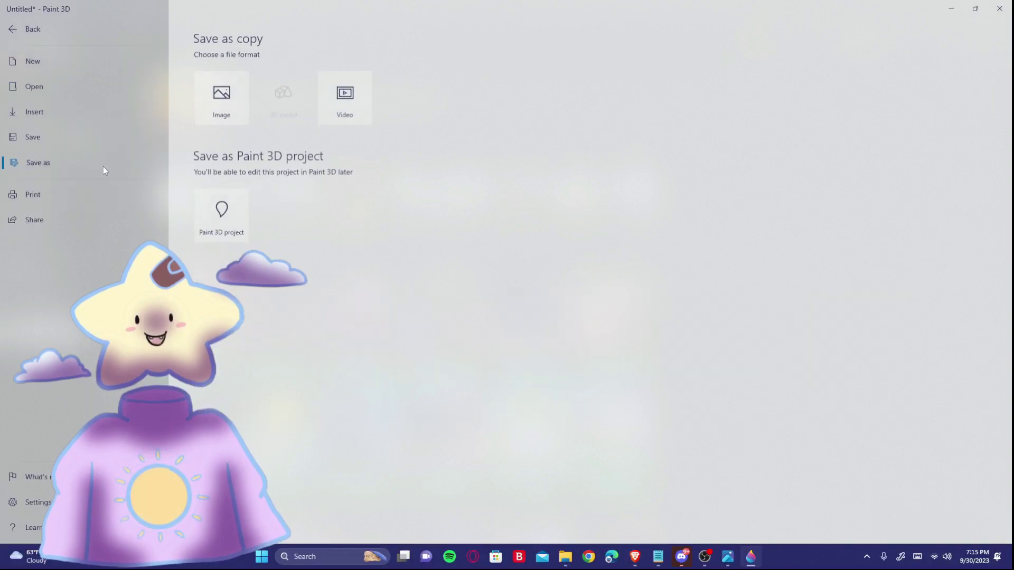
pyautogui.click(221, 107)
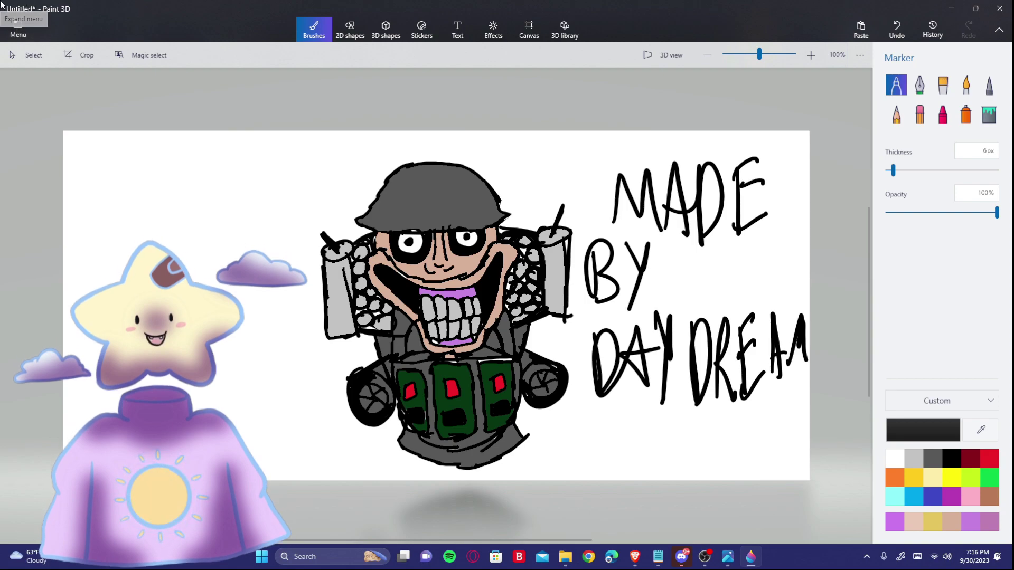
pyautogui.hotkey('alt', 'Tab')
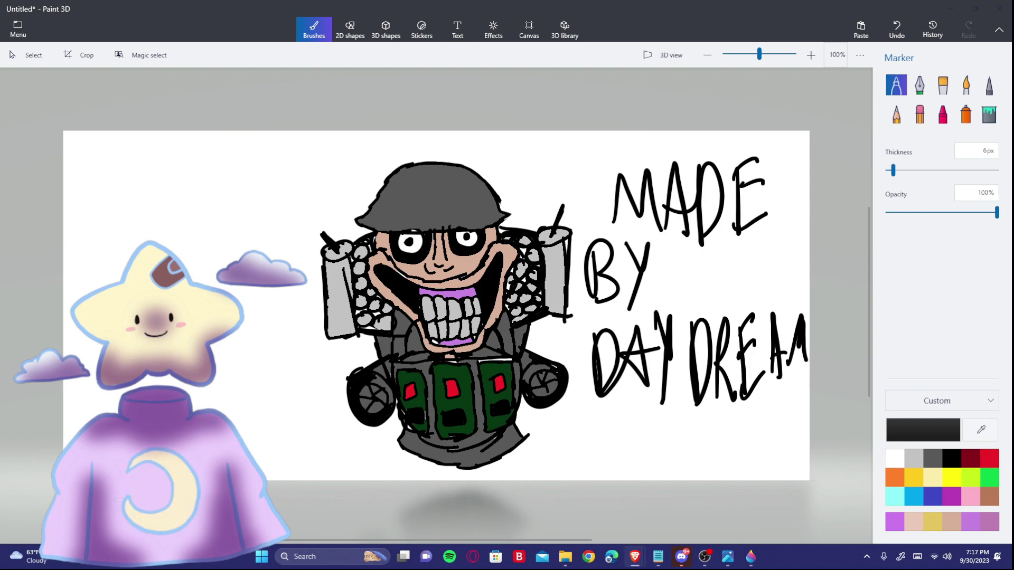
# Start a new blank project without saving the current one as a project
pyautogui.click(32, 27)
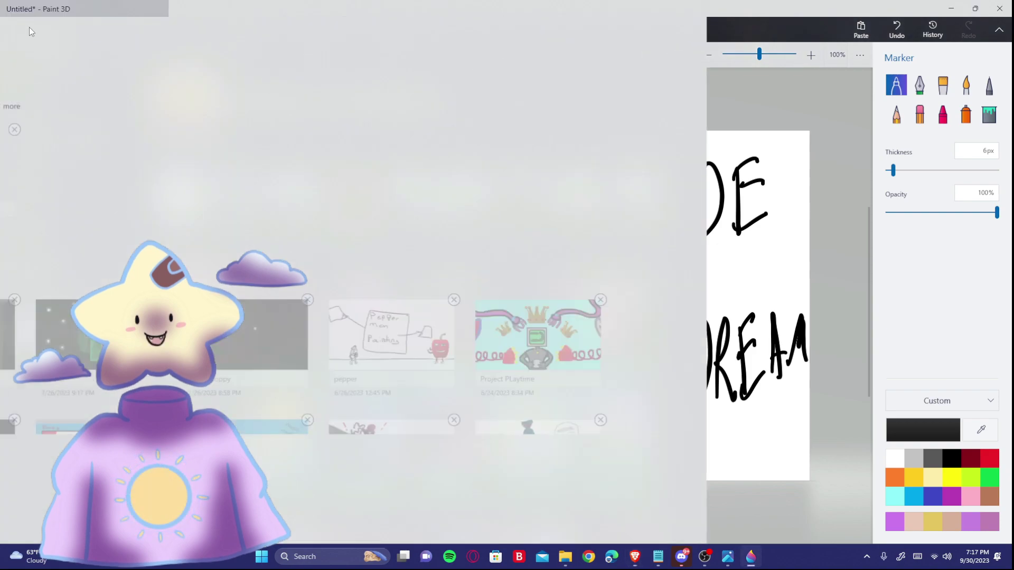
pyautogui.click(75, 64)
pyautogui.click(520, 299)
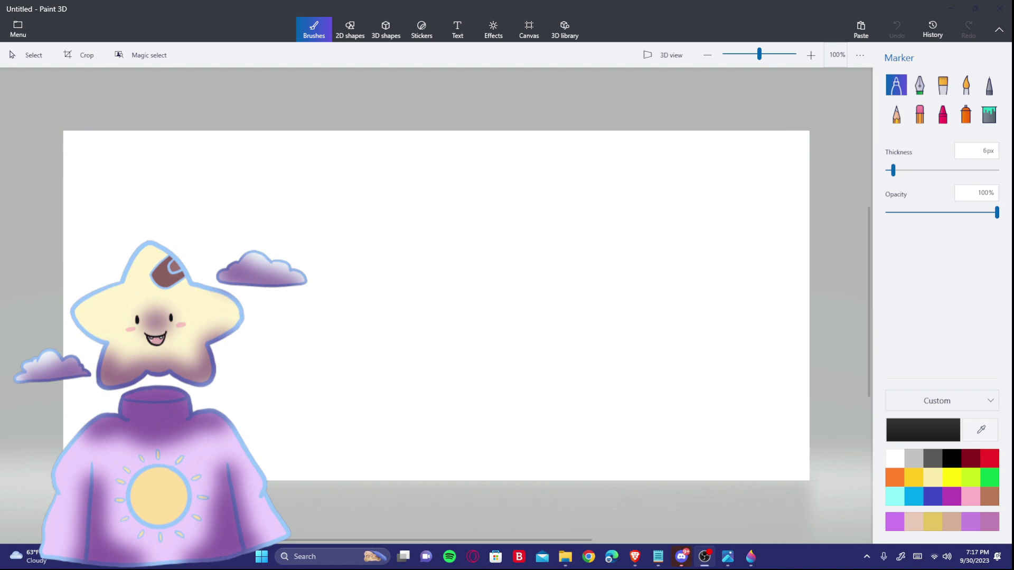
# Draw a rounded head outline with the black marker in the upper middle of the canvas
pyautogui.moveTo(397, 180)
pyautogui.mouseDown()
pyautogui.moveTo(358, 253)
pyautogui.moveTo(499, 312)
pyautogui.moveTo(443, 289)
pyautogui.mouseUp()
pyautogui.click(897, 29)
pyautogui.moveTo(382, 187)
pyautogui.mouseDown()
pyautogui.moveTo(458, 182)
pyautogui.moveTo(487, 244)
pyautogui.mouseUp()
pyautogui.moveTo(487, 238); pyautogui.dragTo(488, 283)
pyautogui.moveTo(415, 304); pyautogui.dragTo(448, 306)
pyautogui.moveTo(493, 270); pyautogui.dragTo(470, 299)
pyautogui.moveTo(485, 293)
pyautogui.mouseDown()
pyautogui.moveTo(447, 306)
pyautogui.moveTo(441, 298)
pyautogui.moveTo(476, 299)
pyautogui.mouseUp()
pyautogui.click(920, 114)
# Draw two tall oval eyes with round pupils and a long nose inside the head, undoing the excess stroke
pyautogui.click(897, 85)
pyautogui.moveTo(384, 216); pyautogui.dragTo(390, 207)
pyautogui.moveTo(449, 209)
pyautogui.mouseDown()
pyautogui.moveTo(458, 205)
pyautogui.moveTo(458, 242)
pyautogui.mouseUp()
pyautogui.moveTo(390, 231); pyautogui.dragTo(415, 260)
pyautogui.moveTo(436, 214); pyautogui.dragTo(432, 261)
pyautogui.moveTo(400, 271)
pyautogui.mouseDown()
pyautogui.moveTo(418, 278)
pyautogui.moveTo(427, 264)
pyautogui.mouseUp()
pyautogui.click(896, 30)
# Fill both eye sockets with black around the white pupils
pyautogui.click(988, 114)
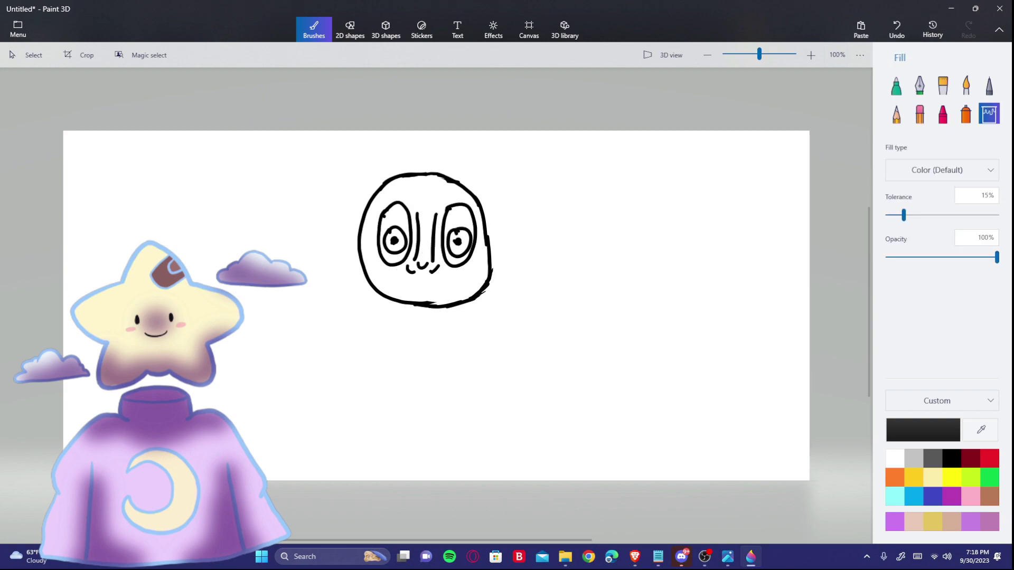
pyautogui.click(396, 215)
pyautogui.click(458, 217)
# Draw a headphone band over the head, an ear cup on each side and wrinkle lines across the forehead
pyautogui.click(896, 84)
pyautogui.moveTo(362, 214); pyautogui.dragTo(365, 266)
pyautogui.moveTo(353, 213)
pyautogui.mouseDown()
pyautogui.moveTo(369, 184)
pyautogui.moveTo(492, 213)
pyautogui.mouseUp()
pyautogui.moveTo(486, 214); pyautogui.dragTo(500, 254)
pyautogui.moveTo(501, 260); pyautogui.dragTo(491, 265)
pyautogui.moveTo(410, 186); pyautogui.dragTo(439, 188)
pyautogui.moveTo(394, 197); pyautogui.dragTo(451, 201)
# Draw a wide grin with a protruding jaw across the lower face and erase the overlapping head lines
pyautogui.moveTo(370, 253)
pyautogui.mouseDown()
pyautogui.moveTo(394, 332)
pyautogui.moveTo(494, 262)
pyautogui.mouseUp()
pyautogui.moveTo(394, 333)
pyautogui.mouseDown()
pyautogui.moveTo(454, 357)
pyautogui.moveTo(505, 261)
pyautogui.moveTo(433, 305)
pyautogui.mouseUp()
pyautogui.click(919, 114)
pyautogui.moveTo(433, 305)
pyautogui.mouseDown()
pyautogui.moveTo(358, 264)
pyautogui.moveTo(470, 340)
pyautogui.moveTo(372, 261)
pyautogui.mouseUp()
# Draw the gum lines and two rows of teeth inside the mouth with the black marker
pyautogui.click(897, 85)
pyautogui.moveTo(398, 294)
pyautogui.mouseDown()
pyautogui.moveTo(401, 309)
pyautogui.moveTo(468, 293)
pyautogui.mouseUp()
pyautogui.moveTo(411, 336); pyautogui.dragTo(470, 333)
pyautogui.moveTo(404, 310); pyautogui.dragTo(459, 326)
# Fill both mouth corners beside the teeth with black
pyautogui.click(989, 114)
pyautogui.click(378, 296)
pyautogui.click(483, 301)
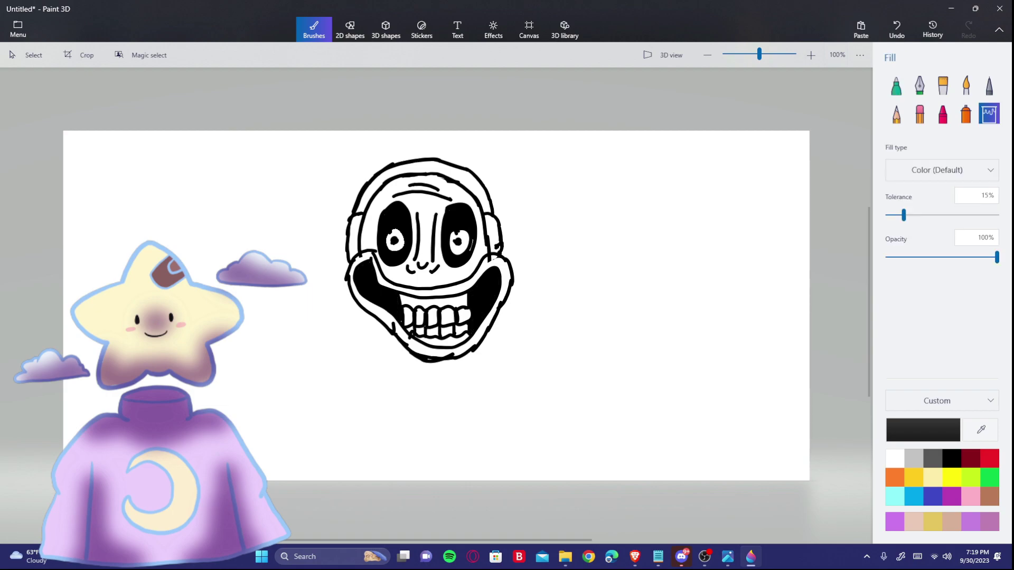
# Fill the upper and lower gums with purple and the teeth with light gray
pyautogui.click(971, 522)
pyautogui.click(434, 301)
pyautogui.click(441, 341)
pyautogui.click(914, 458)
pyautogui.click(420, 317)
pyautogui.click(438, 317)
pyautogui.click(897, 29)
pyautogui.click(448, 316)
# Draw the neck below the chin with the black marker and undo the excess body stroke
pyautogui.click(896, 85)
pyautogui.click(951, 458)
pyautogui.moveTo(424, 364); pyautogui.dragTo(419, 376)
pyautogui.moveTo(445, 362)
pyautogui.mouseDown()
pyautogui.moveTo(448, 373)
pyautogui.moveTo(363, 420)
pyautogui.moveTo(478, 528)
pyautogui.mouseUp()
pyautogui.click(897, 29)
pyautogui.click(896, 29)
pyautogui.click(967, 29)
# Select the whole head drawing and move it up close to the canvas's upper edge
pyautogui.click(27, 55)
pyautogui.moveTo(289, 146); pyautogui.dragTo(572, 417)
pyautogui.moveTo(457, 342)
pyautogui.mouseDown()
pyautogui.moveTo(456, 319)
pyautogui.moveTo(387, 372)
pyautogui.mouseUp()
pyautogui.click(87, 98)
pyautogui.click(306, 22)
# Draw a bowl-shaped body with a flat rim beneath the neck
pyautogui.moveTo(508, 345); pyautogui.dragTo(365, 357)
pyautogui.moveTo(366, 358)
pyautogui.mouseDown()
pyautogui.moveTo(487, 407)
pyautogui.moveTo(412, 438)
pyautogui.moveTo(507, 346)
pyautogui.mouseUp()
pyautogui.click(896, 29)
pyautogui.moveTo(365, 355)
pyautogui.mouseDown()
pyautogui.moveTo(420, 338)
pyautogui.moveTo(490, 337)
pyautogui.mouseUp()
pyautogui.moveTo(385, 296); pyautogui.dragTo(363, 354)
pyautogui.moveTo(502, 303); pyautogui.dragTo(488, 341)
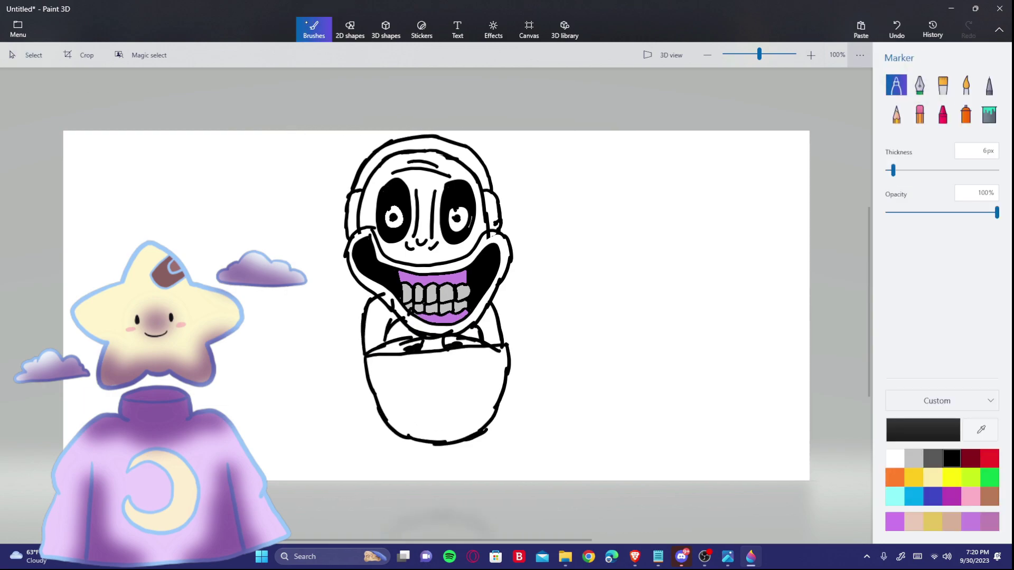
pyautogui.click(897, 29)
pyautogui.click(896, 29)
pyautogui.click(896, 29)
# Draw the curved collar, thick neck supports and rounded shoulder arcs between the body rim and the jaw
pyautogui.moveTo(368, 354); pyautogui.dragTo(415, 333)
pyautogui.moveTo(460, 329)
pyautogui.mouseDown()
pyautogui.moveTo(506, 346)
pyautogui.moveTo(460, 348)
pyautogui.mouseUp()
pyautogui.moveTo(423, 341); pyautogui.dragTo(410, 352)
pyautogui.moveTo(373, 348); pyautogui.dragTo(374, 320)
pyautogui.moveTo(482, 313); pyautogui.dragTo(492, 338)
pyautogui.moveTo(389, 339); pyautogui.dragTo(400, 320)
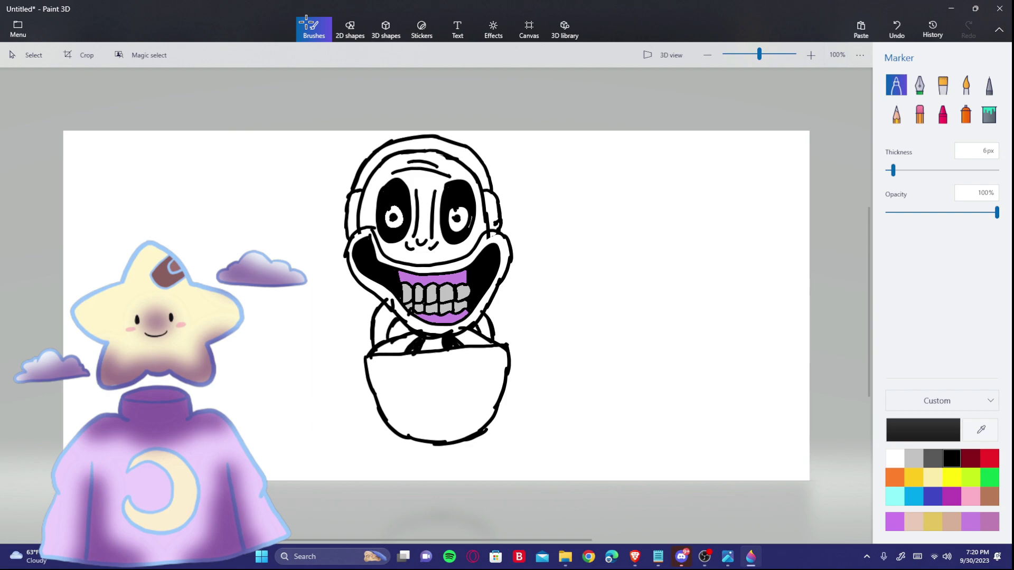
# Draw a boxy pack outline on each side of the jaw
pyautogui.moveTo(348, 231); pyautogui.dragTo(385, 307)
pyautogui.moveTo(498, 224); pyautogui.dragTo(490, 324)
pyautogui.moveTo(348, 194); pyautogui.dragTo(260, 236)
pyautogui.moveTo(497, 192)
pyautogui.mouseDown()
pyautogui.moveTo(551, 223)
pyautogui.moveTo(565, 134)
pyautogui.mouseUp()
pyautogui.moveTo(349, 206); pyautogui.dragTo(277, 184)
pyautogui.click(897, 29)
pyautogui.click(896, 29)
pyautogui.click(896, 29)
pyautogui.click(897, 30)
# Draw two thick antennas on each side of the head and begin the wheel outline beneath the body
pyautogui.moveTo(353, 188); pyautogui.dragTo(284, 221)
pyautogui.moveTo(497, 181)
pyautogui.mouseDown()
pyautogui.moveTo(552, 228)
pyautogui.moveTo(581, 170)
pyautogui.mouseUp()
pyautogui.moveTo(355, 185); pyautogui.dragTo(294, 163)
pyautogui.moveTo(420, 440); pyautogui.dragTo(406, 479)
pyautogui.moveTo(466, 439); pyautogui.dragTo(468, 479)
pyautogui.moveTo(312, 363)
pyautogui.mouseDown()
pyautogui.moveTo(293, 382)
pyautogui.moveTo(324, 359)
pyautogui.mouseUp()
pyautogui.moveTo(520, 344); pyautogui.dragTo(515, 346)
pyautogui.hotkey('ctrl', 'z')
pyautogui.hotkey('ctrl', 'z')
pyautogui.hotkey('ctrl', 'z')
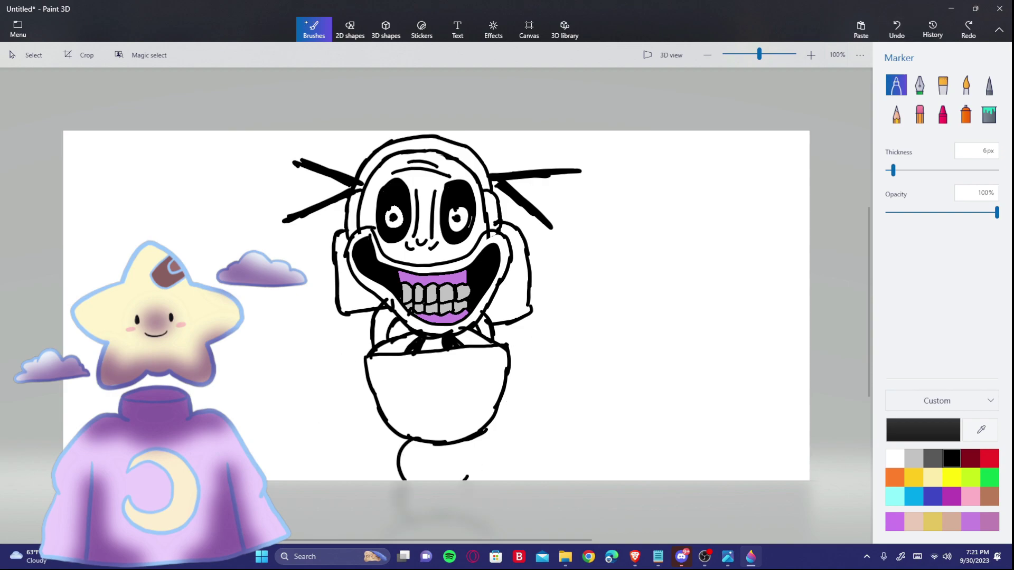
# Draw a spoked wheel with its mount on each side of the body and another beneath it
pyautogui.moveTo(340, 358); pyautogui.dragTo(344, 354)
pyautogui.moveTo(520, 334); pyautogui.dragTo(507, 390)
pyautogui.moveTo(485, 431); pyautogui.dragTo(478, 460)
pyautogui.moveTo(425, 450); pyautogui.dragTo(455, 478)
pyautogui.moveTo(344, 367); pyautogui.dragTo(338, 368)
pyautogui.moveTo(533, 352); pyautogui.dragTo(550, 359)
pyautogui.moveTo(436, 466); pyautogui.dragTo(431, 450)
pyautogui.moveTo(343, 386); pyautogui.dragTo(364, 381)
pyautogui.moveTo(526, 339); pyautogui.dragTo(557, 359)
pyautogui.moveTo(417, 441); pyautogui.dragTo(411, 457)
# Fill the body, collar and shoulder arcs with dark gray
pyautogui.click(989, 114)
pyautogui.click(933, 458)
pyautogui.click(436, 396)
pyautogui.click(386, 322)
pyautogui.click(396, 346)
pyautogui.click(456, 341)
pyautogui.click(484, 327)
# Fill the spoked hubs and mounts of the side wheels and lower wheel with dark gray
pyautogui.click(349, 375)
pyautogui.click(353, 392)
pyautogui.click(331, 379)
pyautogui.click(535, 360)
pyautogui.click(520, 346)
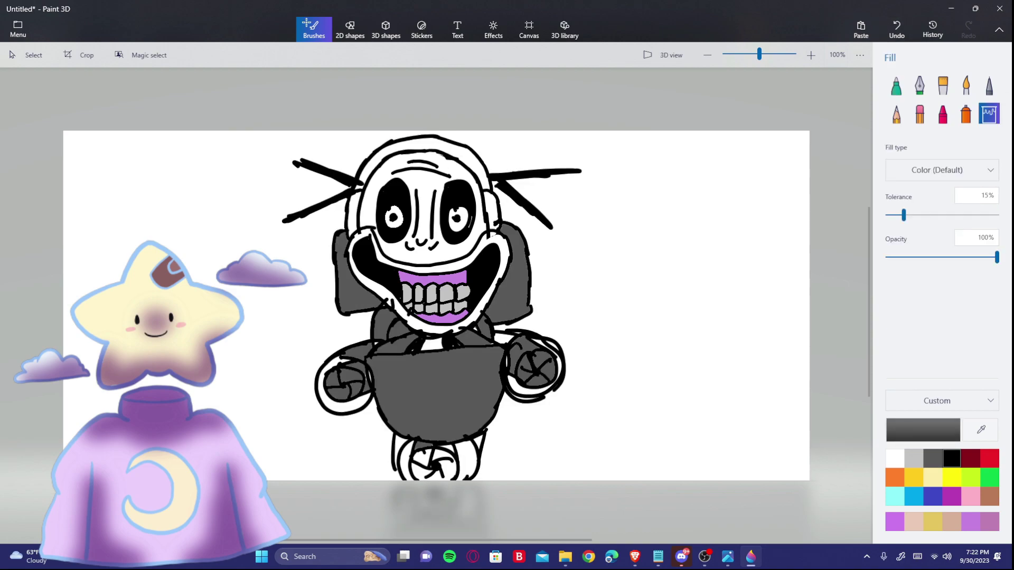
pyautogui.click(434, 460)
pyautogui.click(400, 446)
# Fill the tires of all three wheels with black
pyautogui.click(952, 458)
pyautogui.hotkey('ctrl', 'z')
pyautogui.click(330, 404)
pyautogui.click(525, 392)
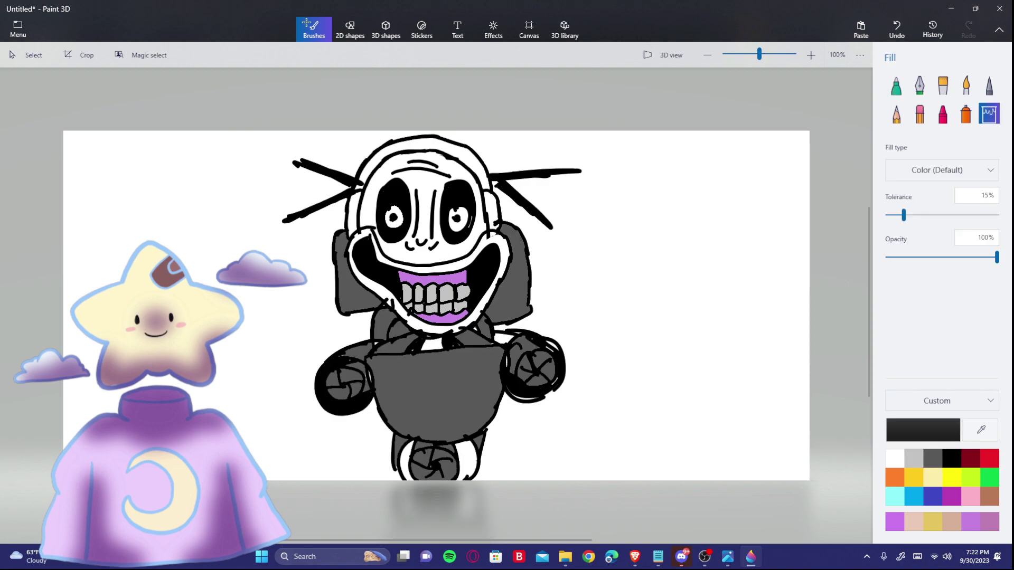
pyautogui.click(406, 460)
pyautogui.click(468, 457)
# Fill the remaining body gaps and headphone band with dark gray, and the face, jaw and neck with tan
pyautogui.click(932, 458)
pyautogui.click(502, 339)
pyautogui.click(951, 521)
pyautogui.click(426, 201)
pyautogui.click(439, 329)
pyautogui.click(432, 345)
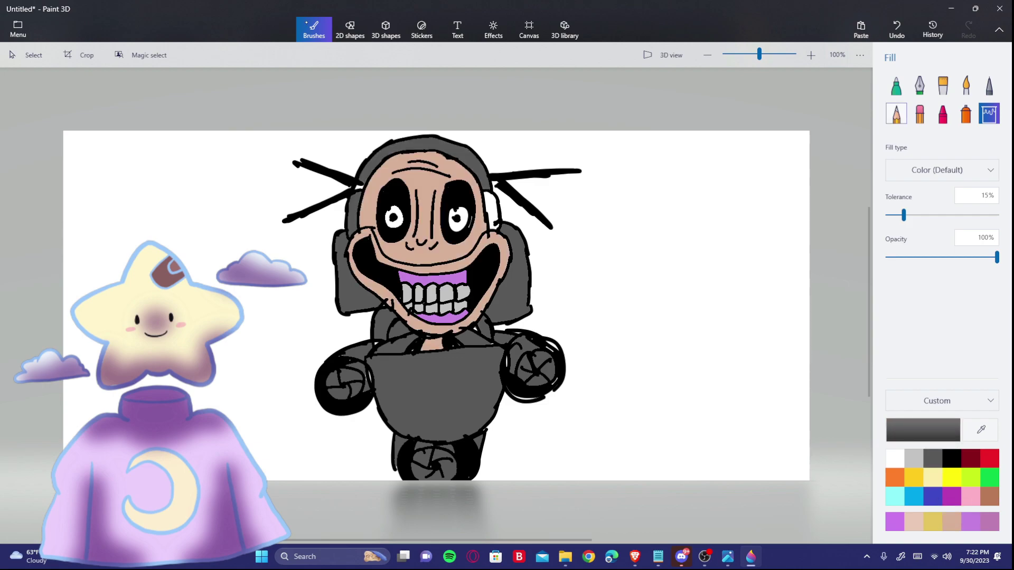
# Outline a larger ear cup at the character's left-hand side of the picture and color both ear cups light gray
pyautogui.click(897, 85)
pyautogui.click(952, 458)
pyautogui.moveTo(347, 199); pyautogui.dragTo(337, 230)
pyautogui.moveTo(338, 236); pyautogui.dragTo(360, 240)
pyautogui.click(914, 458)
pyautogui.moveTo(489, 196); pyautogui.dragTo(490, 218)
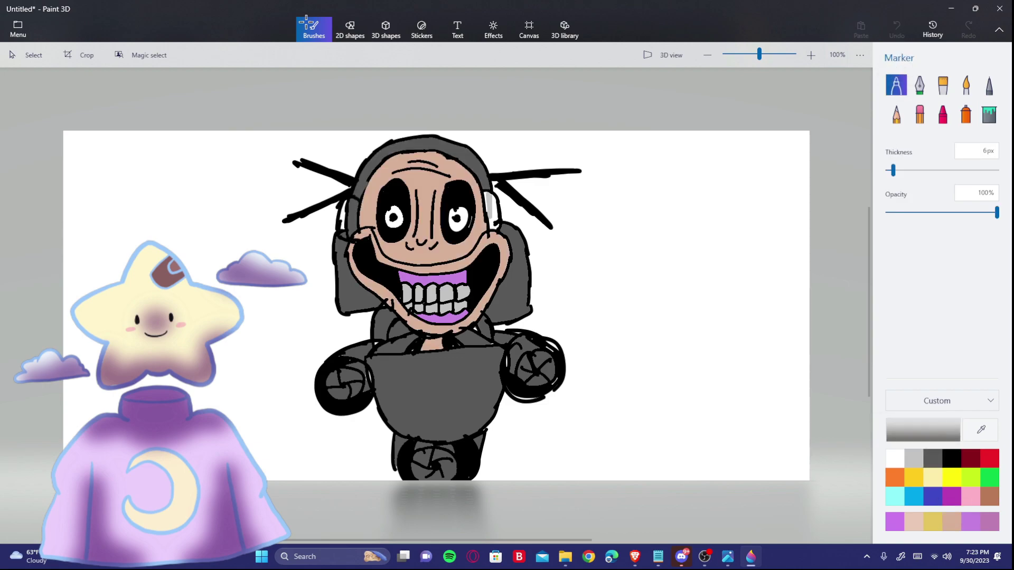
pyautogui.moveTo(346, 206); pyautogui.dragTo(351, 232)
# Sign the headphone character with MADE BY and the artist's name in black marker beside the head
pyautogui.click(951, 459)
pyautogui.moveTo(595, 190)
pyautogui.mouseDown()
pyautogui.moveTo(589, 206)
pyautogui.moveTo(615, 210)
pyautogui.mouseUp()
pyautogui.moveTo(655, 162); pyautogui.dragTo(660, 214)
pyautogui.moveTo(576, 231)
pyautogui.mouseDown()
pyautogui.moveTo(595, 276)
pyautogui.moveTo(594, 346)
pyautogui.mouseUp()
pyautogui.moveTo(642, 287)
pyautogui.mouseDown()
pyautogui.moveTo(664, 323)
pyautogui.moveTo(716, 299)
pyautogui.mouseUp()
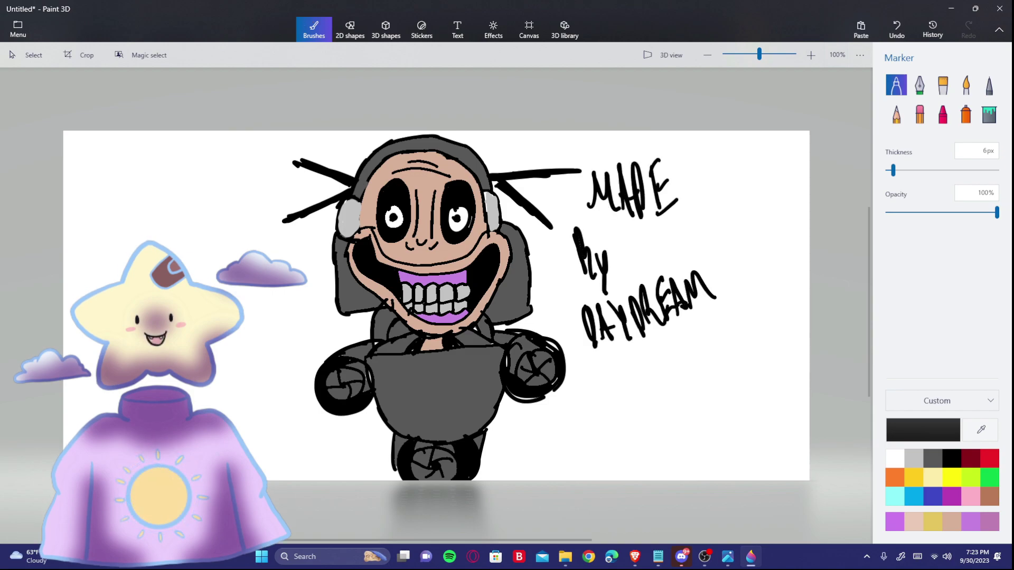